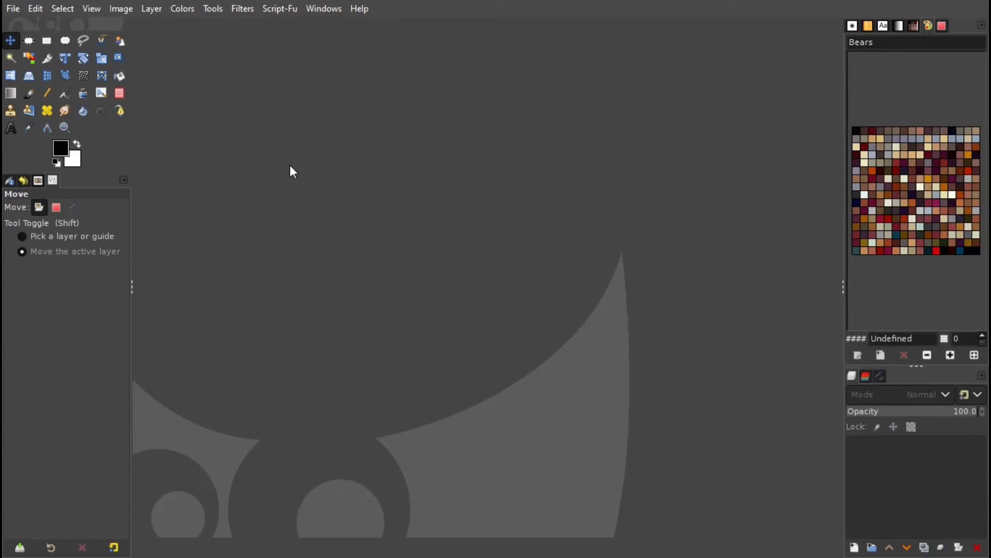
Open the image woman-3990680_1920.jpg from the All Images folder.
left_click(12, 8)
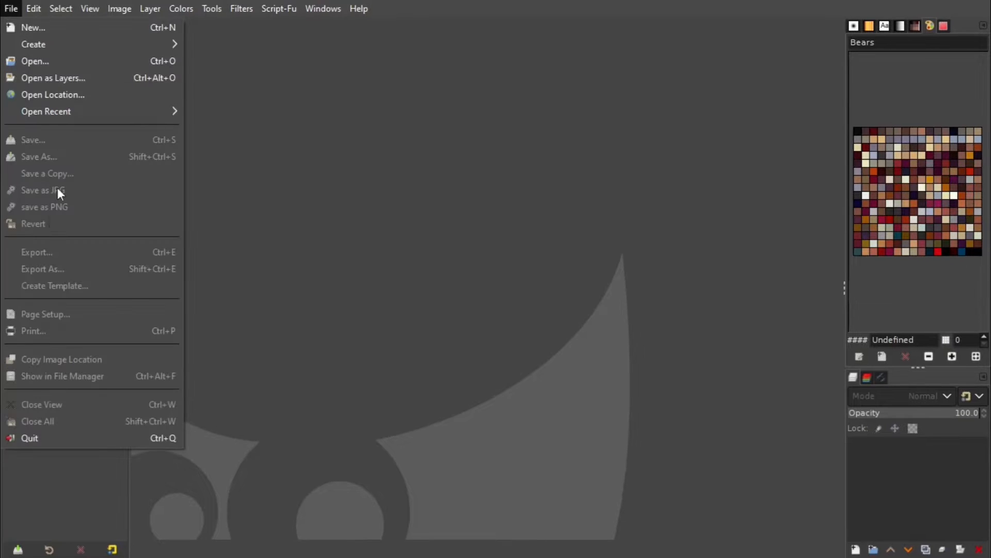
left_click(48, 64)
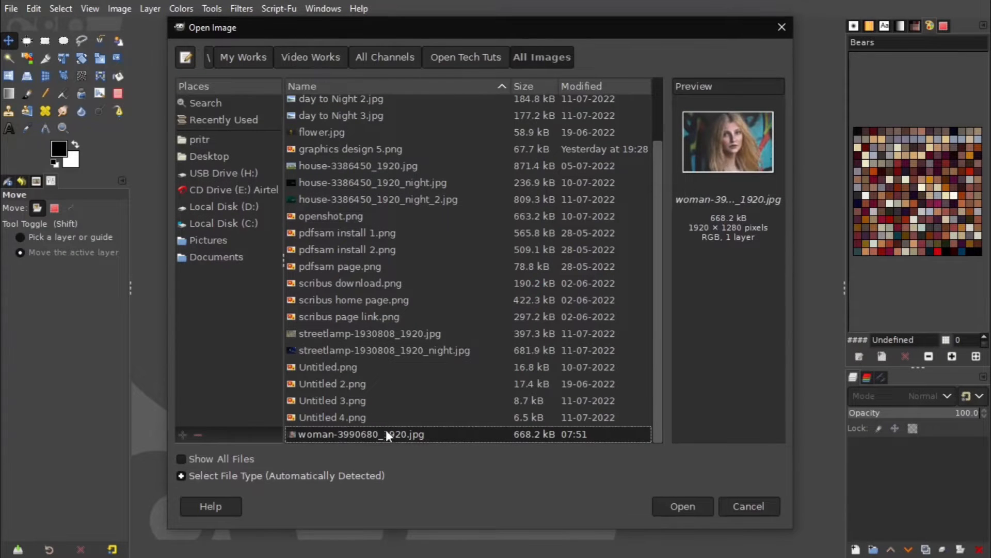
double_click(385, 433)
left_click(695, 506)
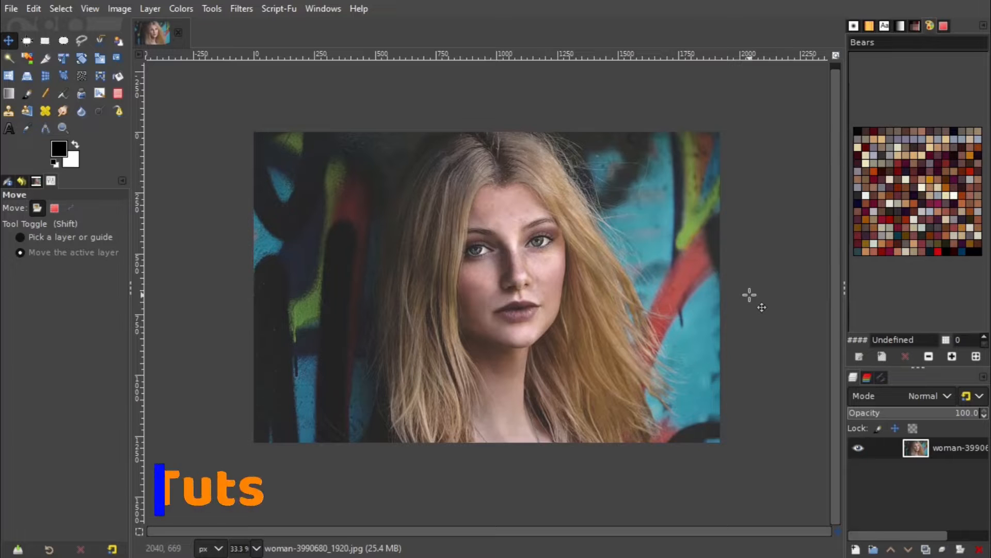
Make a full-height rectangular selection of about 963 × 1280 px around the woman, positioned at about 516, 0.
left_click(46, 41)
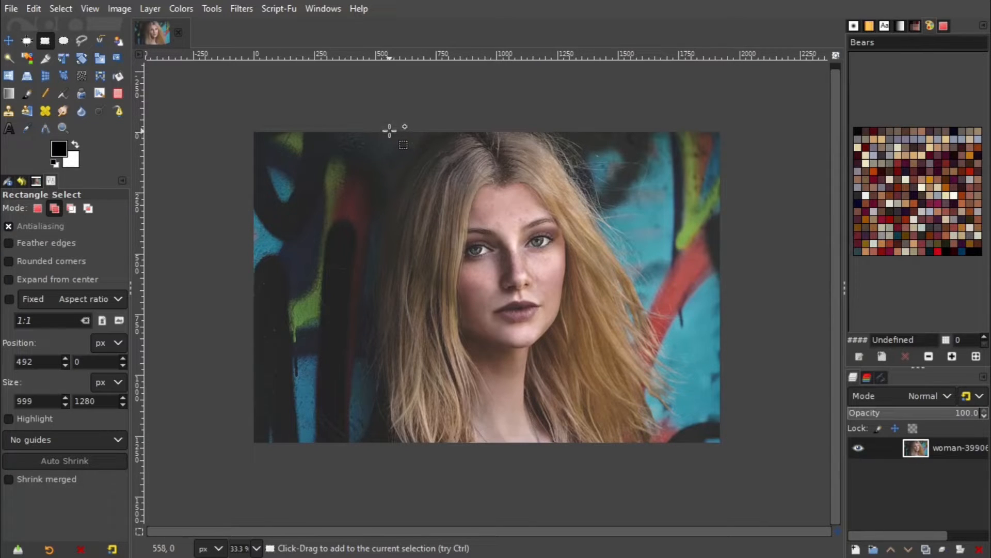
left_click_drag(390, 131, 624, 448)
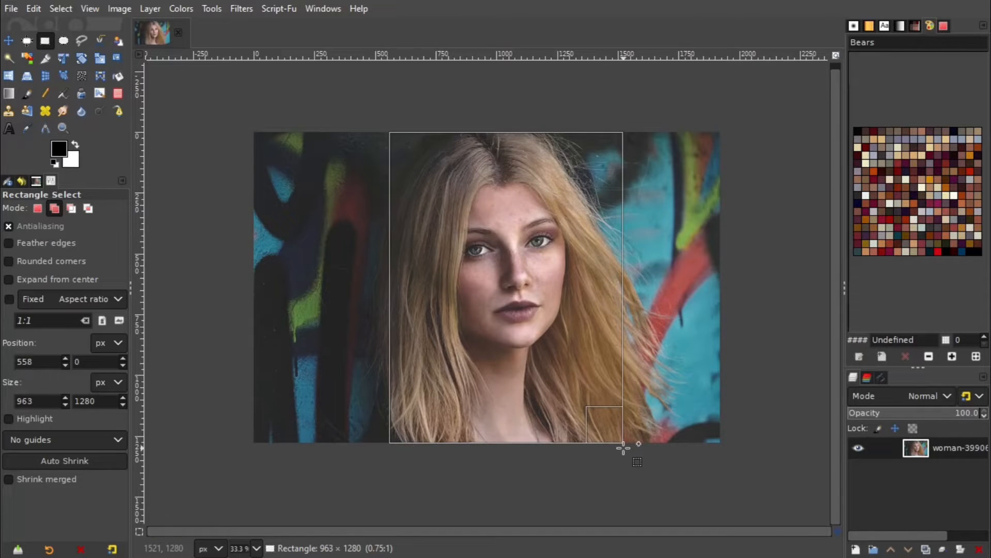
left_click_drag(623, 449, 623, 449)
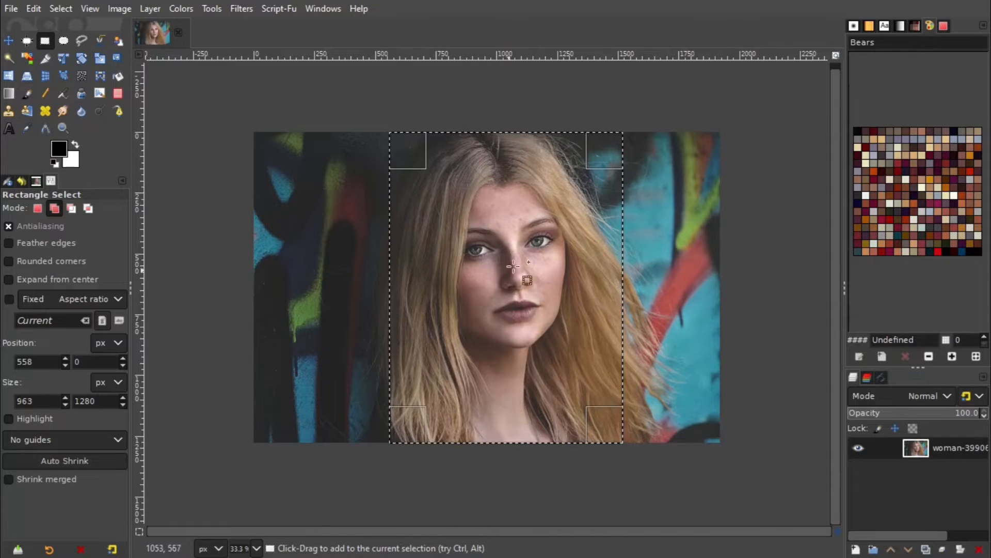
left_click_drag(519, 321, 510, 320)
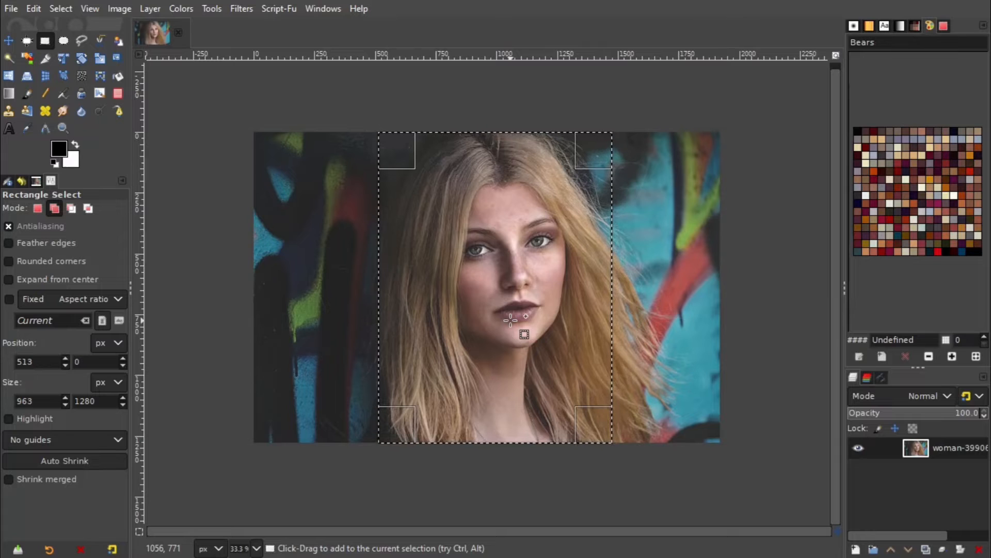
left_click_drag(492, 278, 506, 298)
left_click(501, 298)
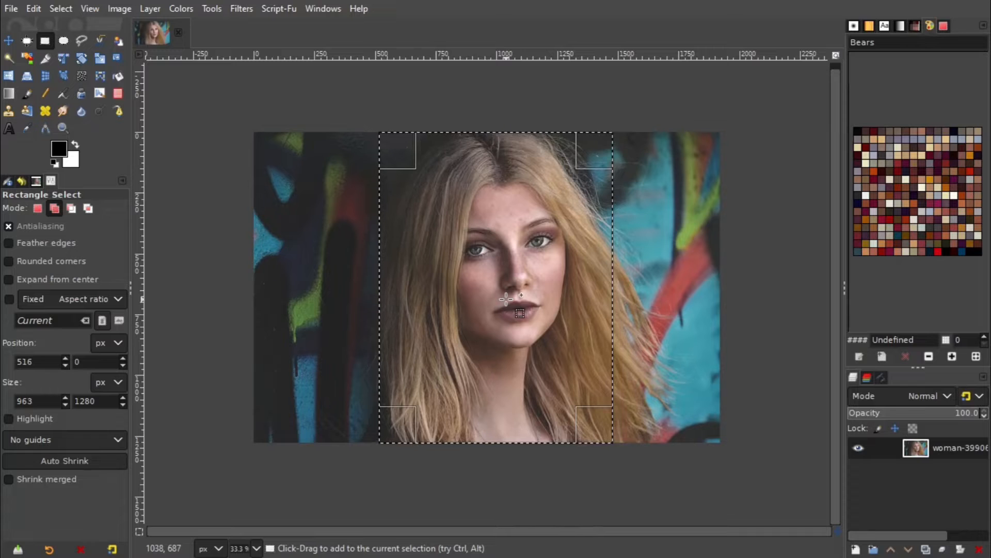
key("Return")
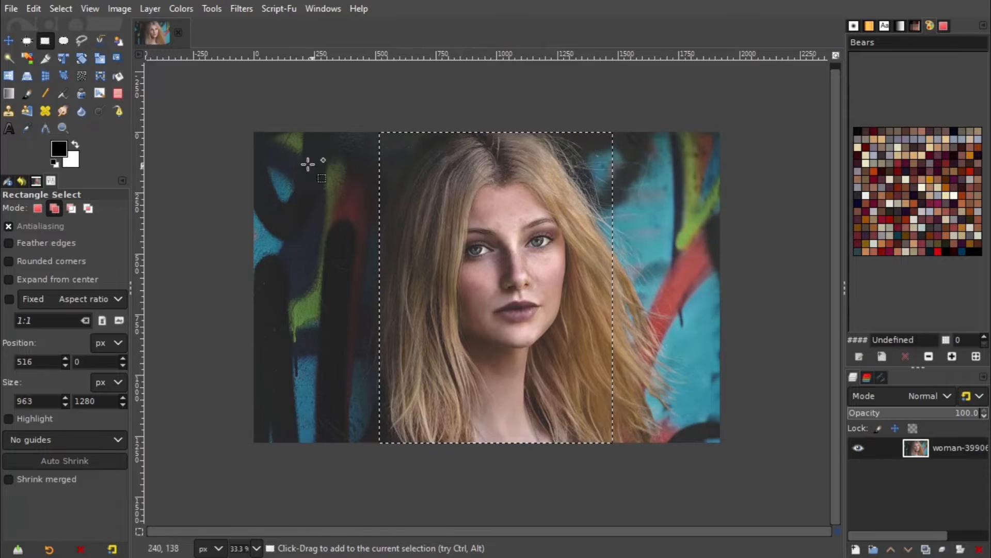
Crop the image to the rectangular selection and remove the selection.
left_click(118, 9)
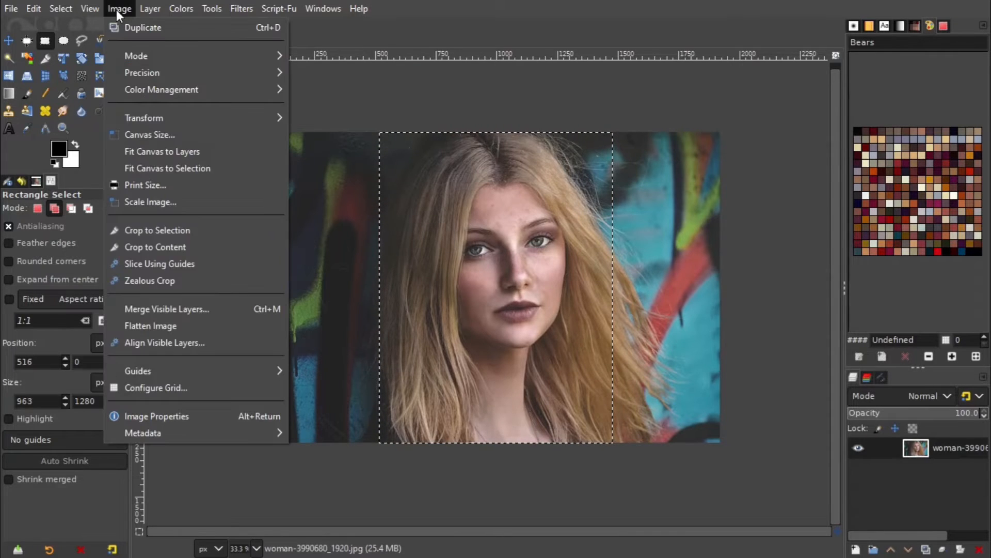
left_click(222, 231)
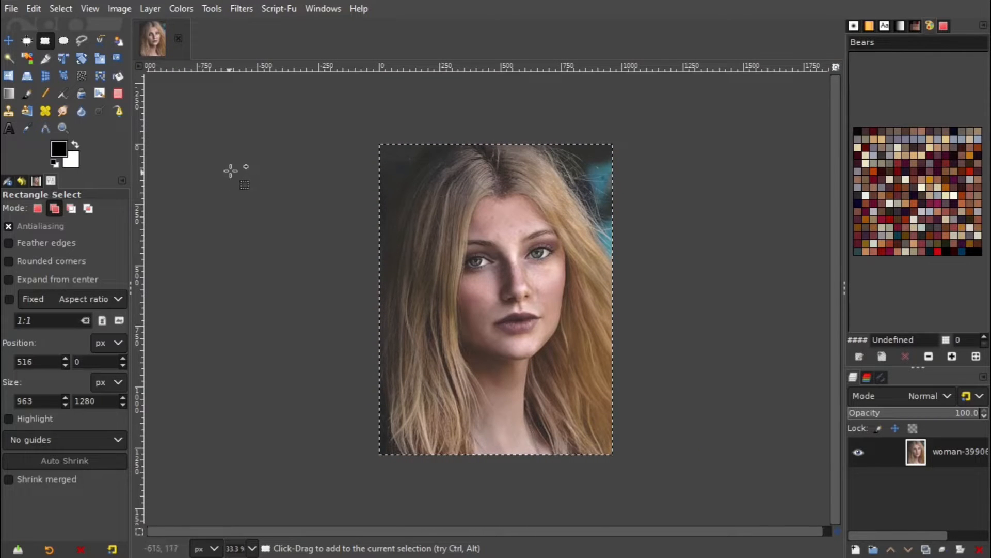
left_click(60, 9)
left_click(98, 58)
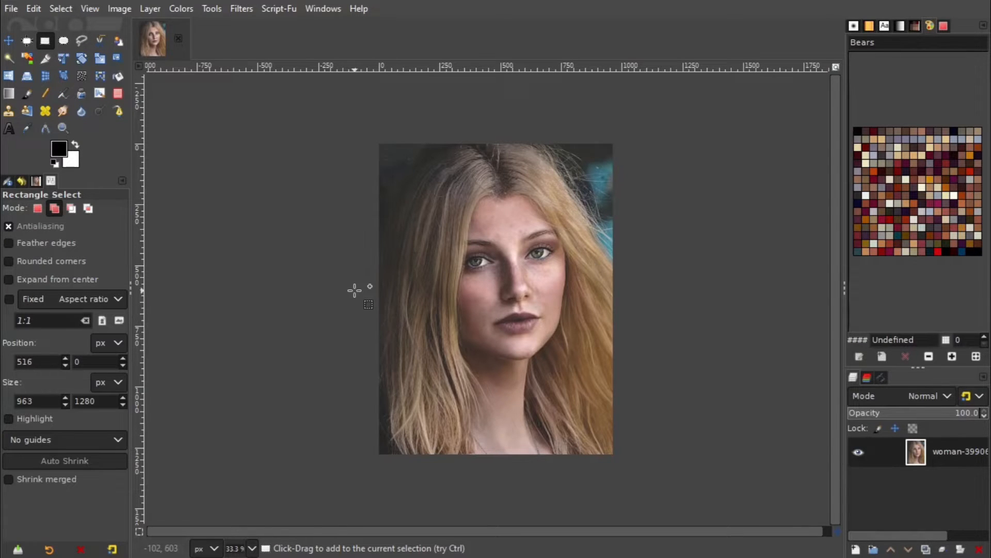
Darken the portrait's shadows with Levels by raising the Value channel's low input to 39, comparing before and after in split view.
left_click(91, 10)
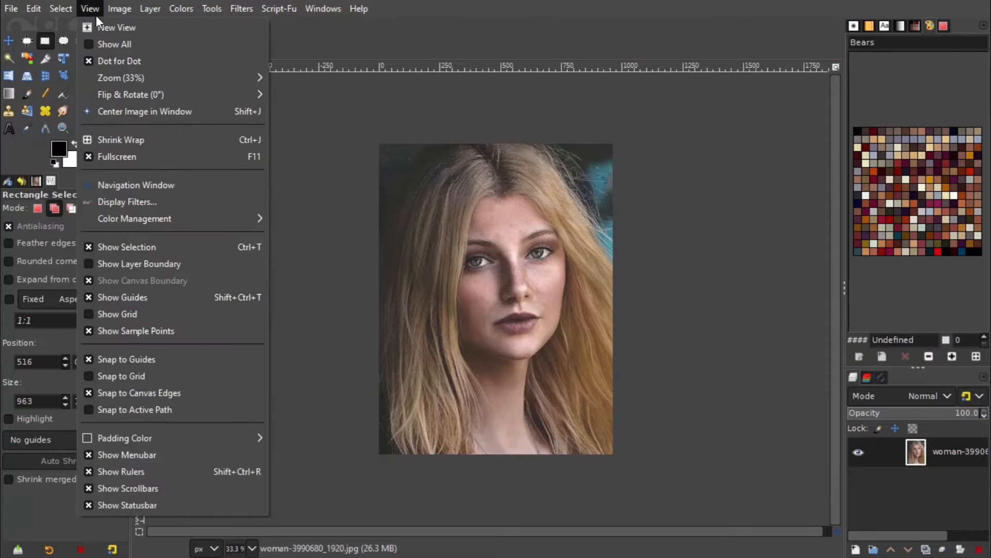
mouse_move(145, 79)
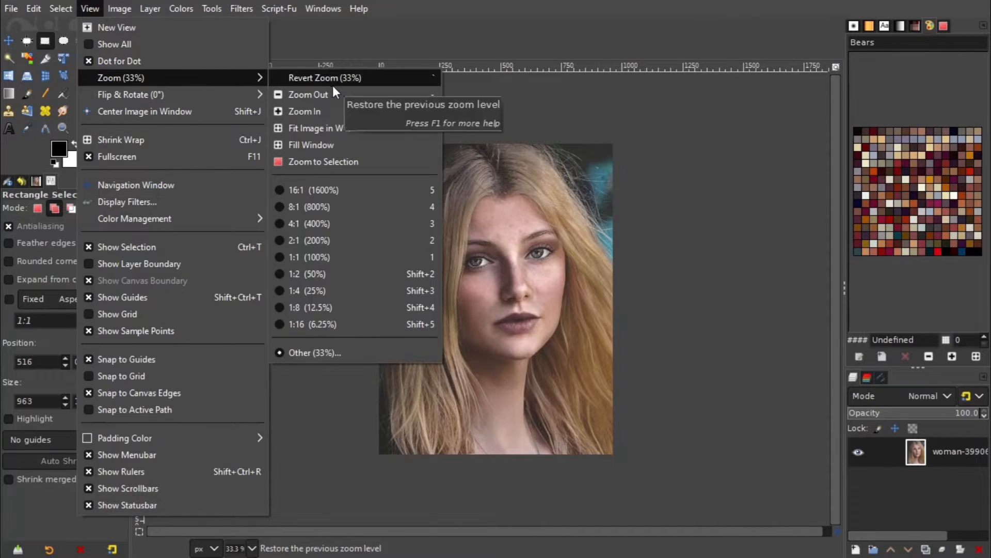
left_click(336, 128)
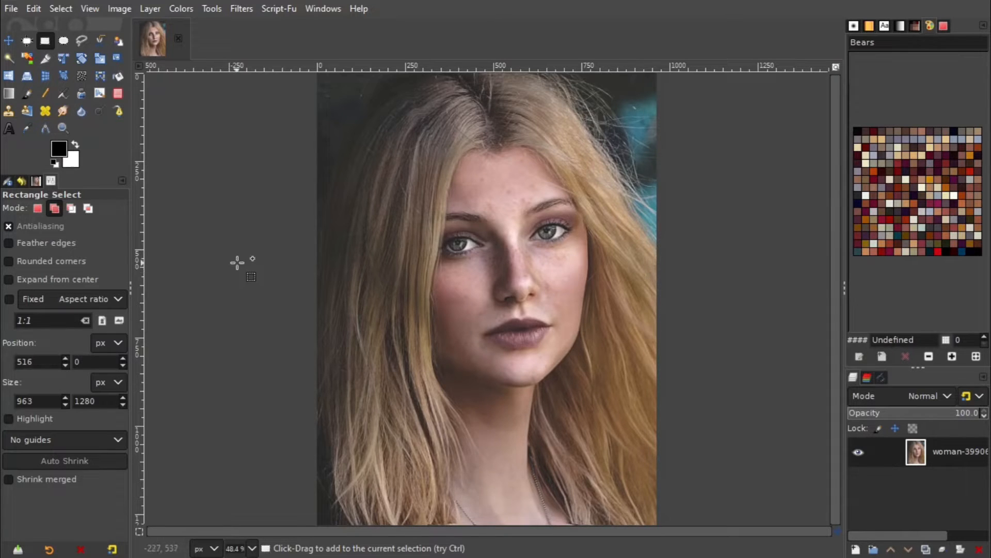
left_click(8, 41)
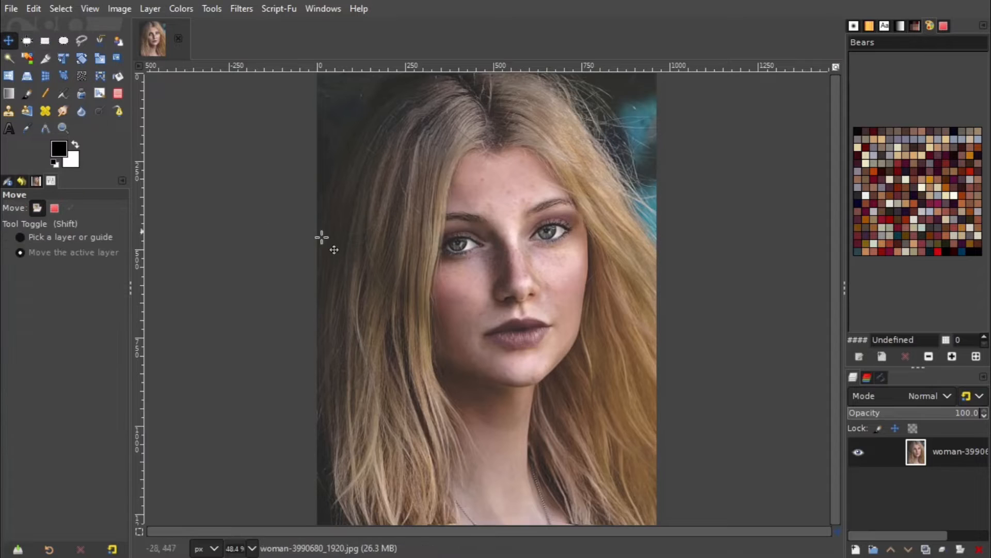
left_click(186, 7)
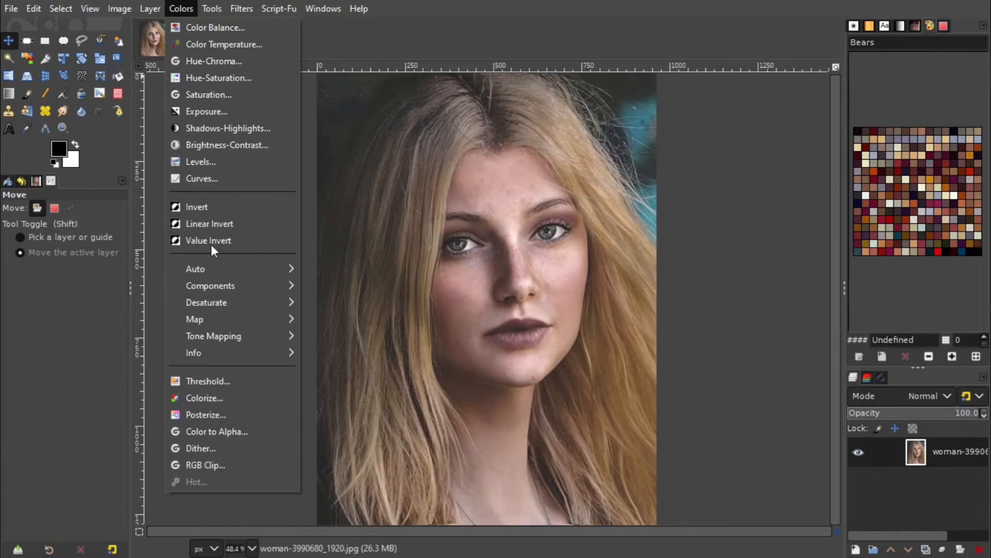
left_click(206, 162)
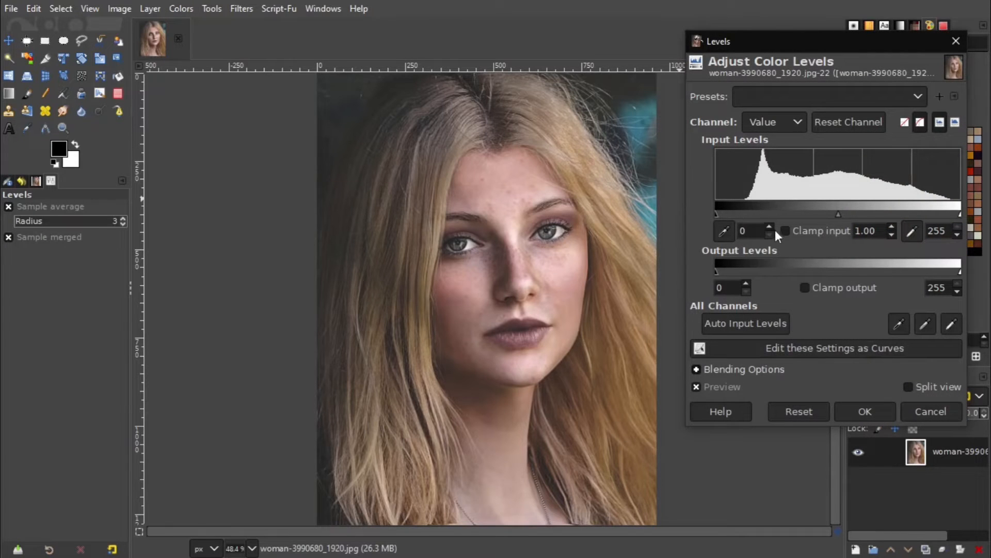
left_click_drag(717, 215, 744, 212)
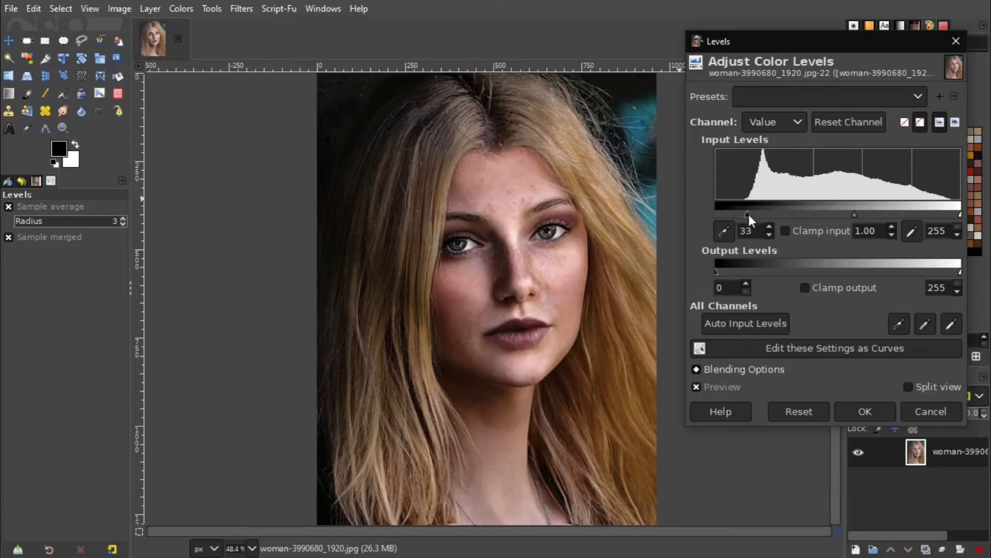
left_click_drag(748, 216, 752, 215)
left_click(929, 388)
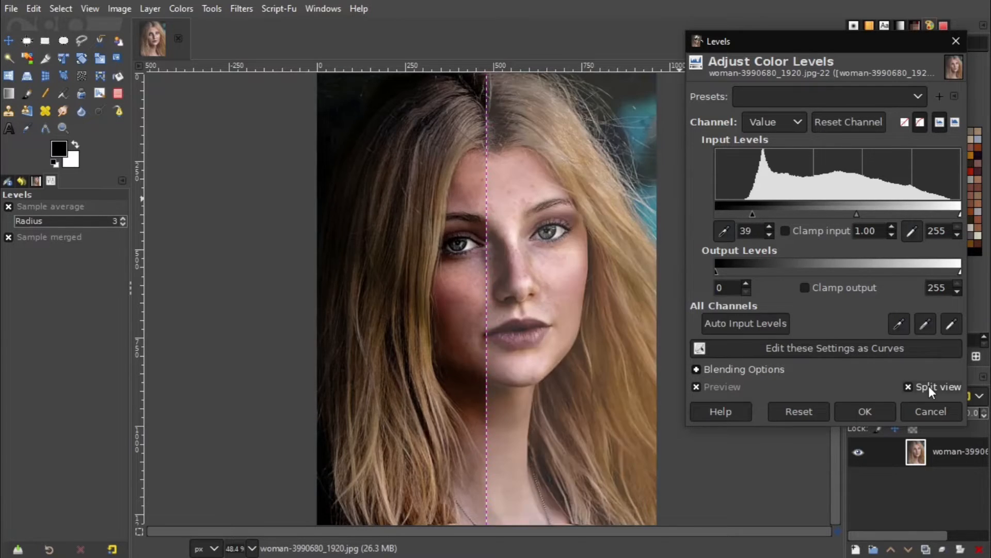
left_click(930, 386)
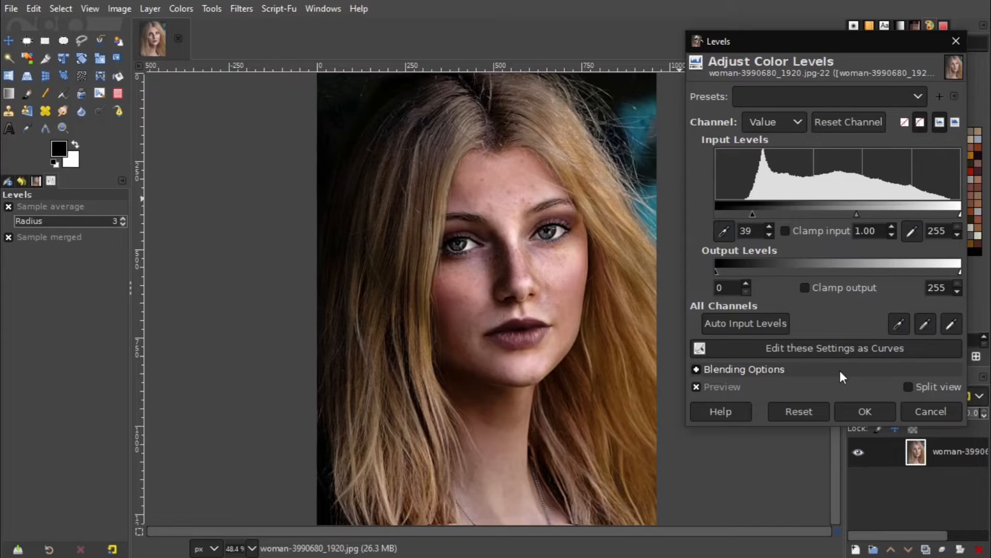
left_click(873, 411)
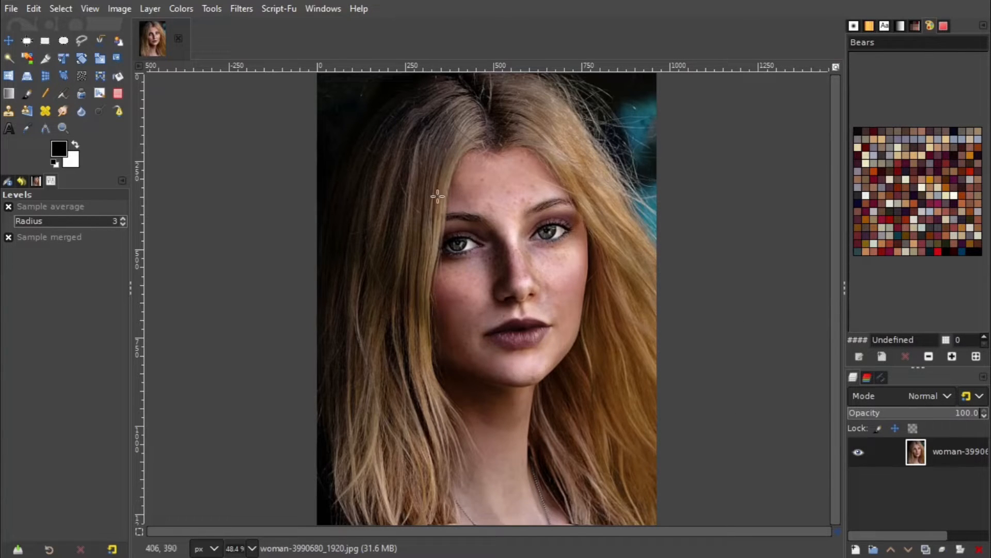
Start the G'MIC-Qt filter and choose Hope Poster from the Artistic filters.
left_click(246, 10)
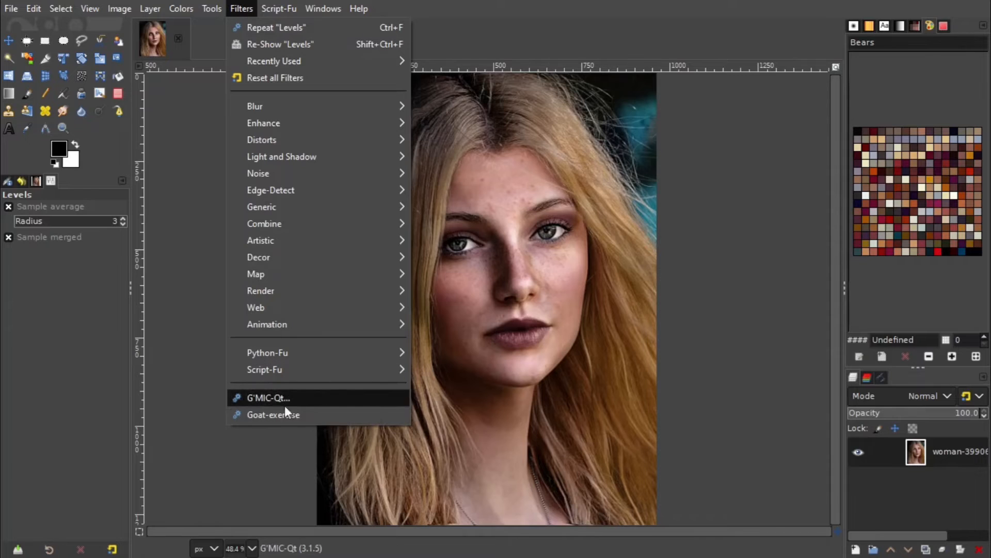
left_click(312, 397)
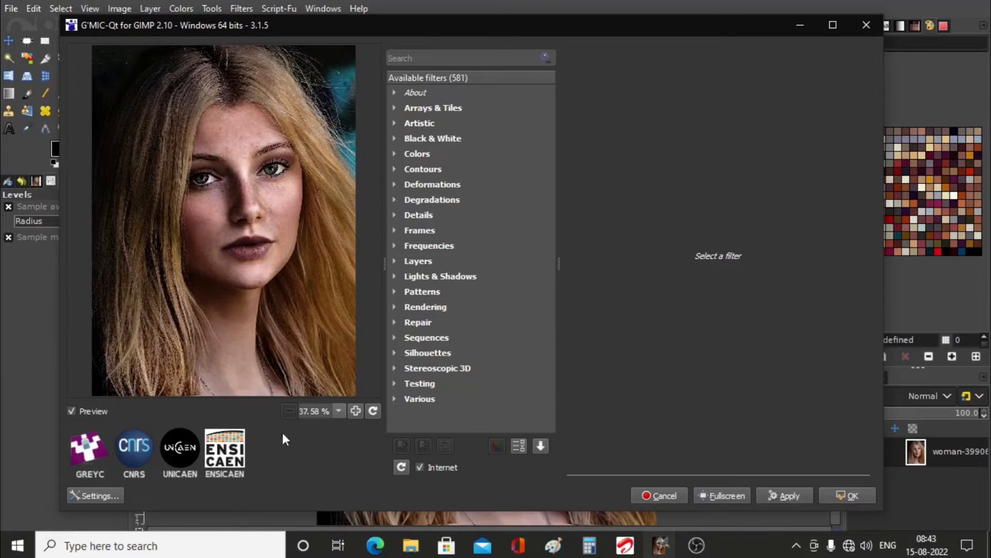
left_click(339, 411)
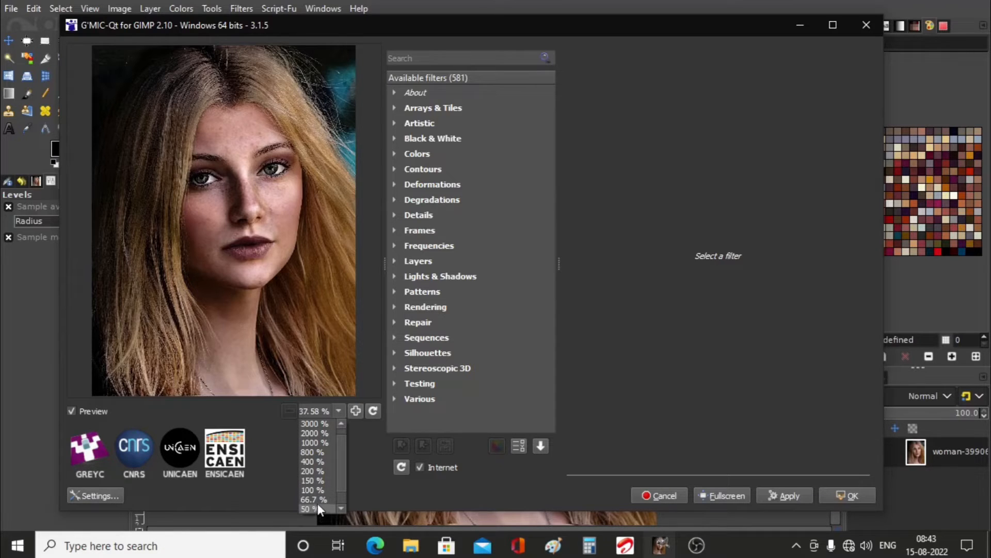
left_click(364, 455)
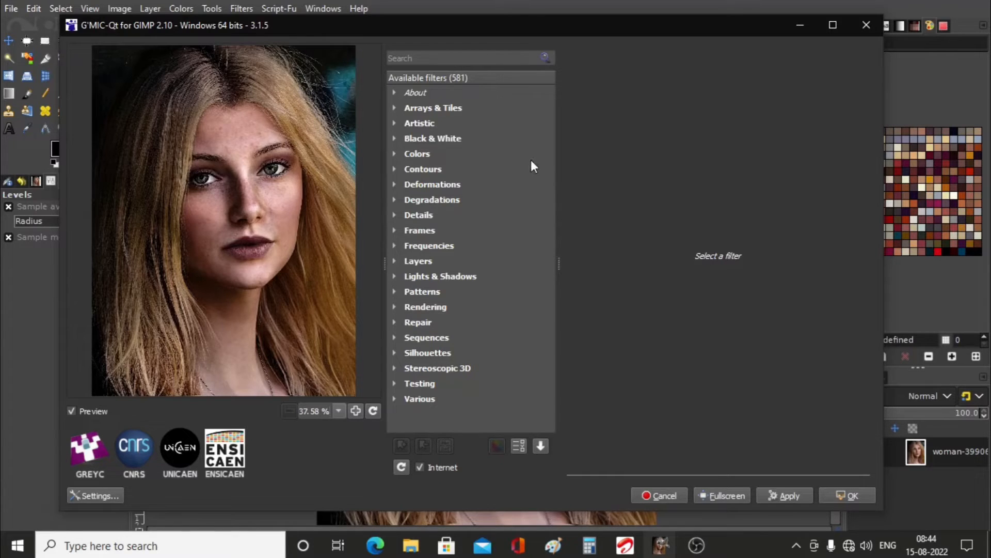
left_click(393, 123)
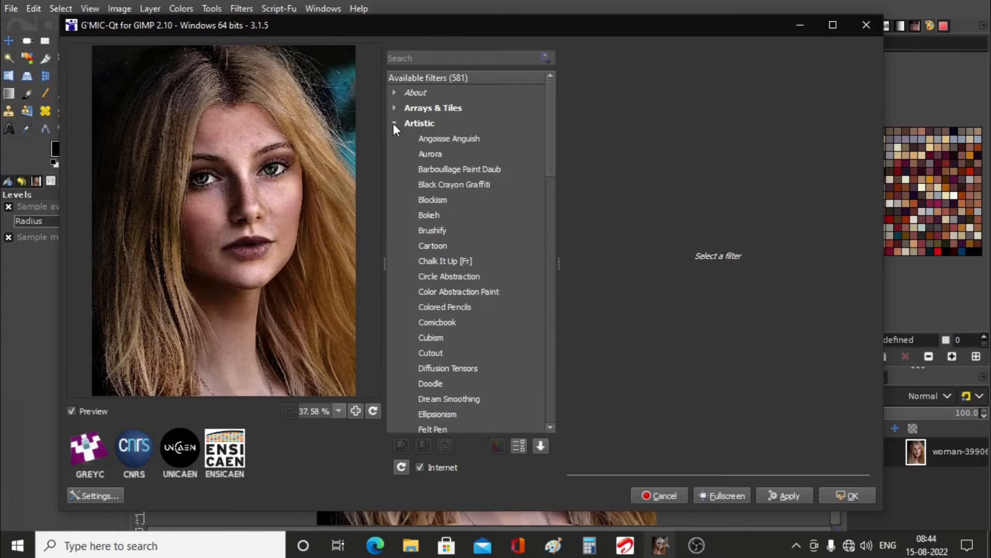
scroll(458, 157, "down", 6)
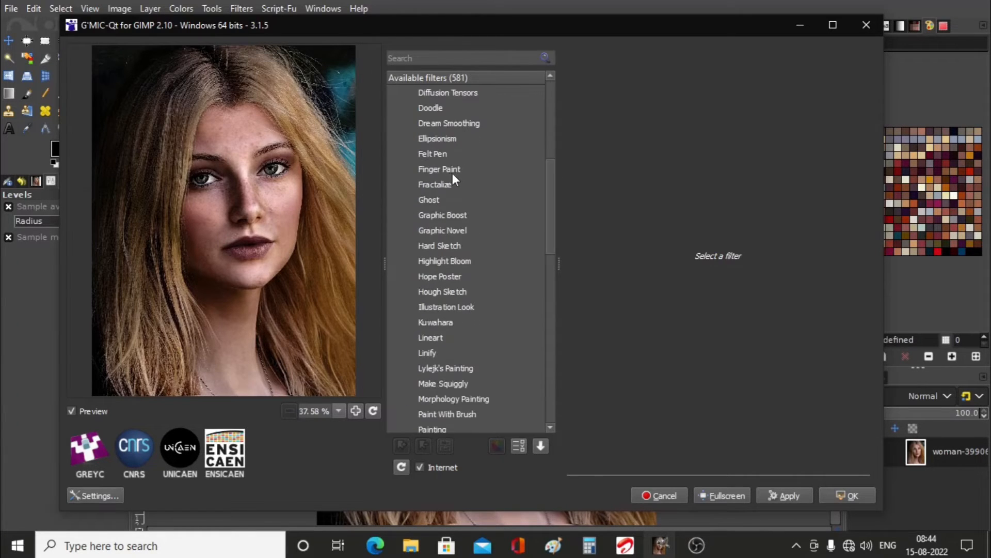
scroll(456, 175, "down", 1)
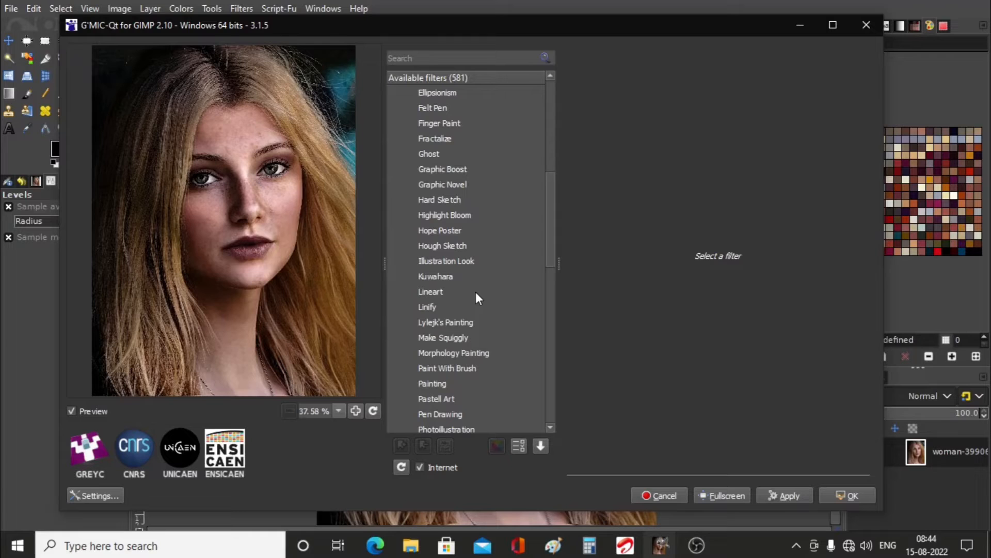
left_click(456, 229)
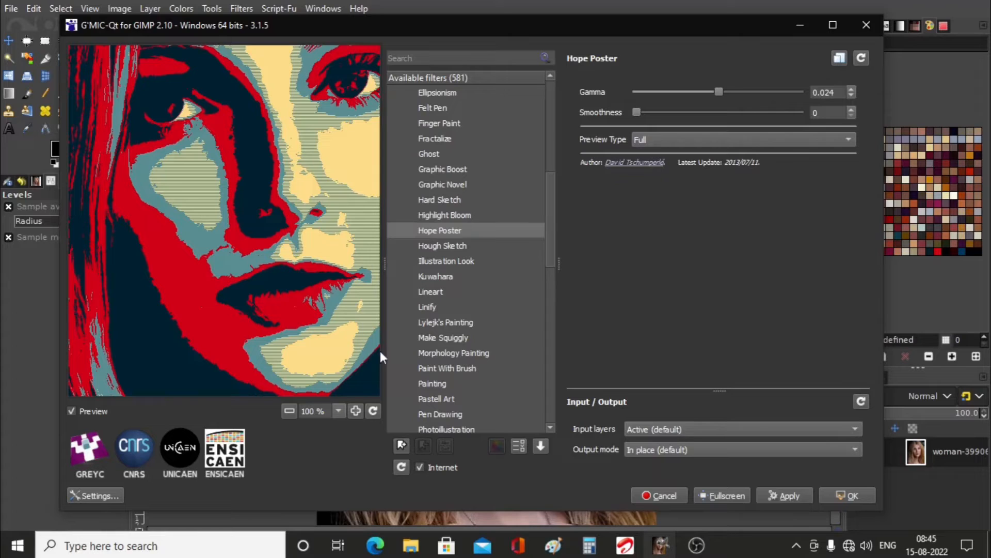
Zoom the filter preview out until the whole portrait fits and look through the preview types, keeping Full.
left_click(339, 412)
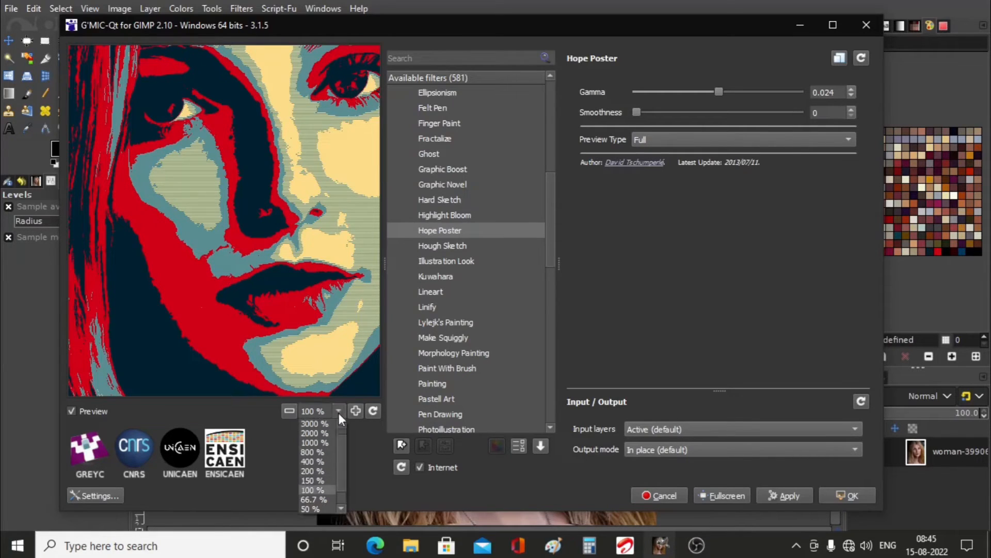
left_click(309, 508)
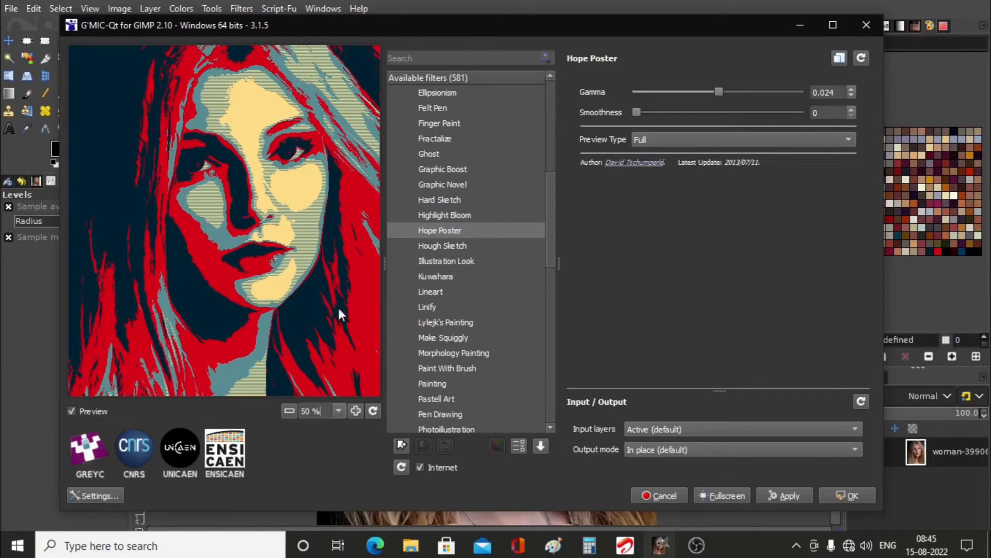
left_click(289, 411)
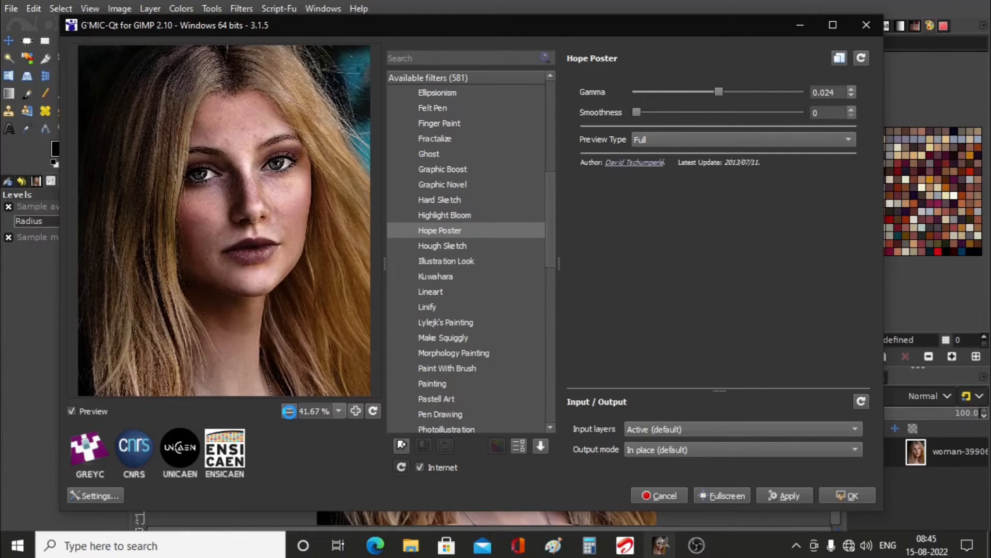
left_click(289, 411)
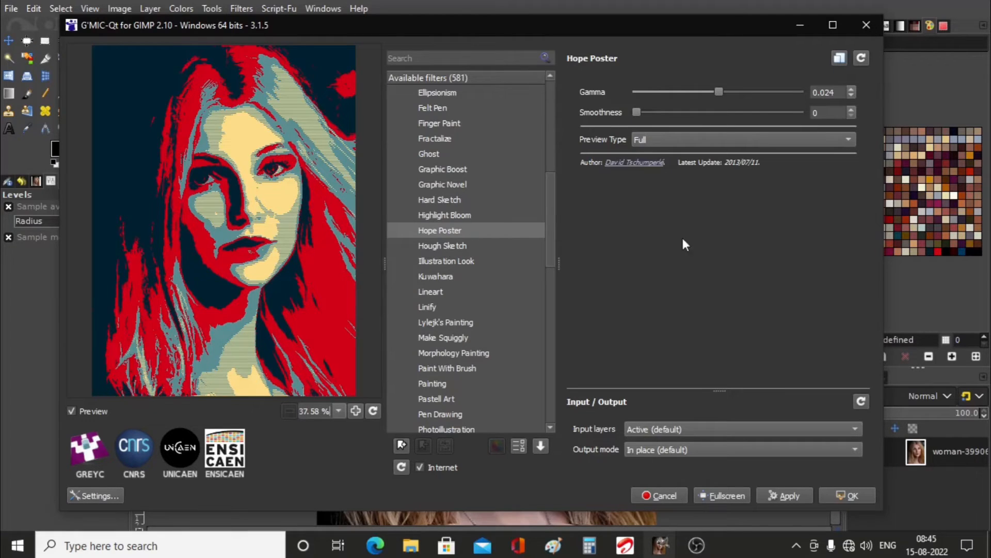
left_click(677, 138)
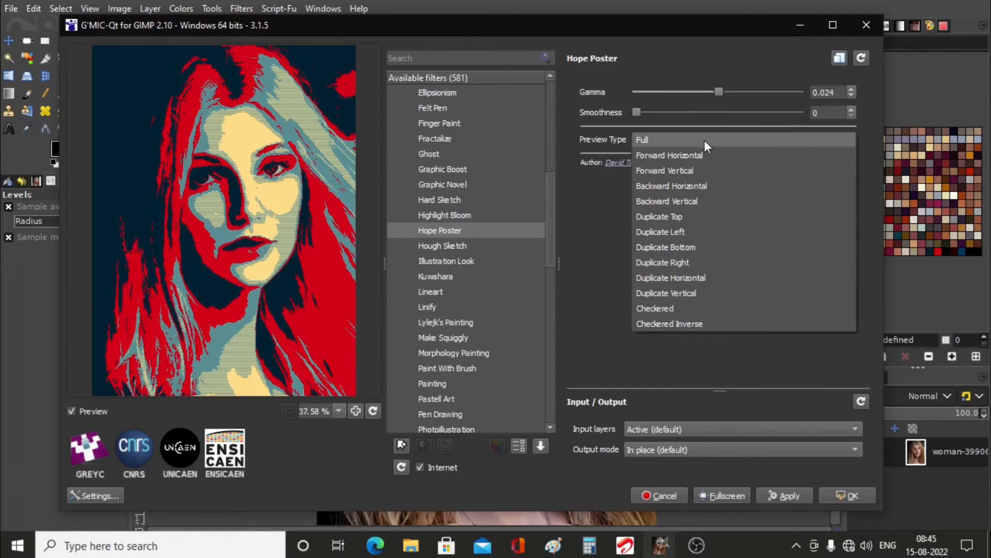
left_click(688, 138)
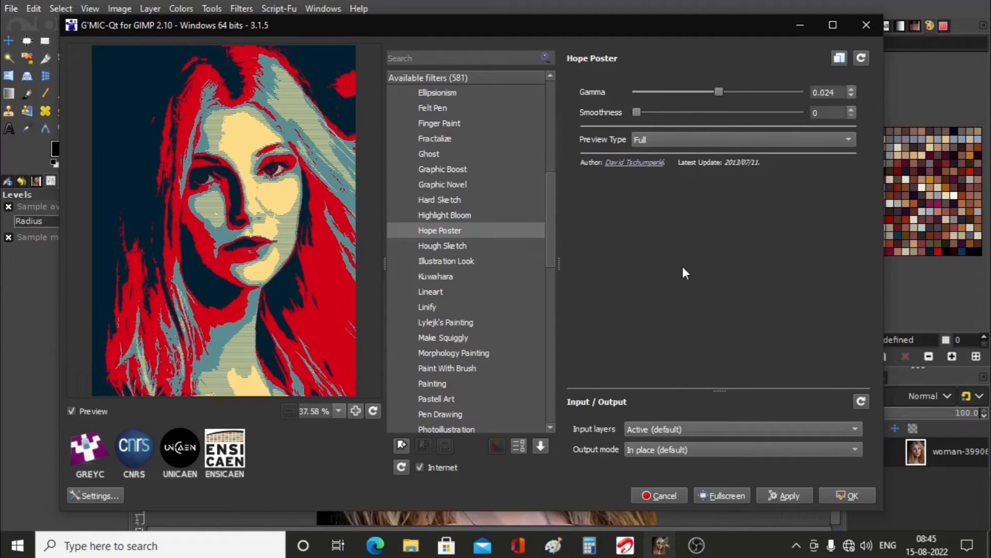
Try a smoothness of 4.38 and gammas of -0.642 and 1.074, and apply the Hope Poster filter with gamma 0.27 and smoothness 0.
left_click_drag(638, 112, 672, 113)
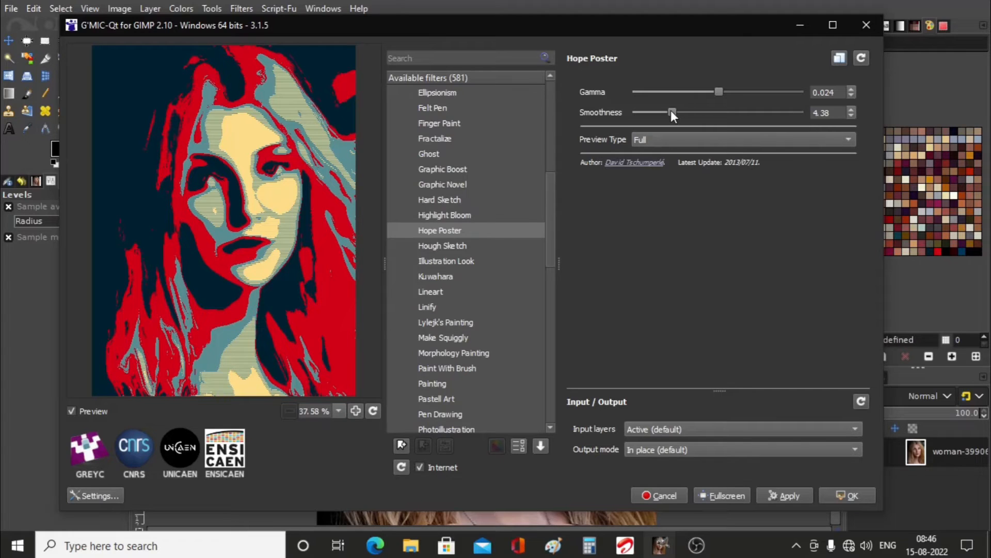
left_click_drag(671, 112, 628, 111)
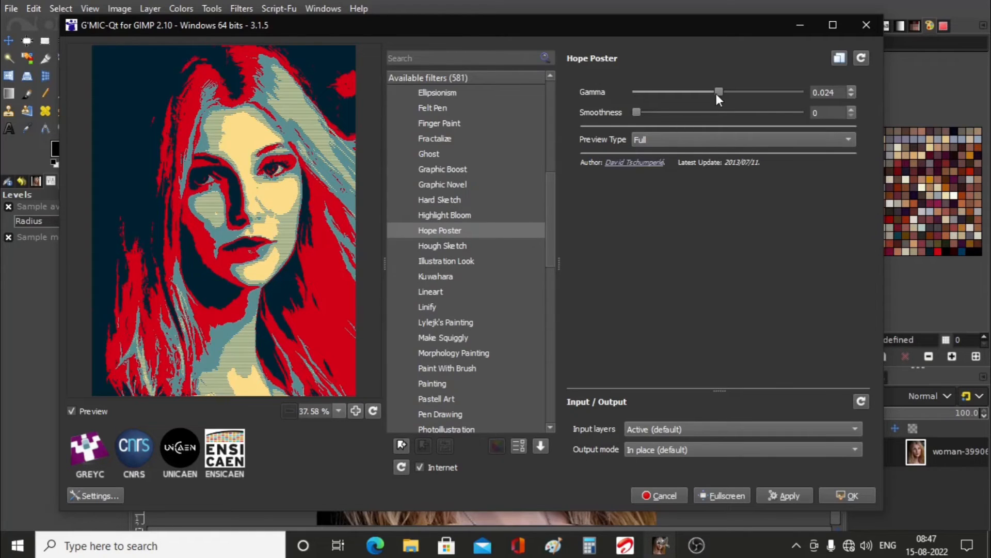
left_click_drag(717, 94, 701, 94)
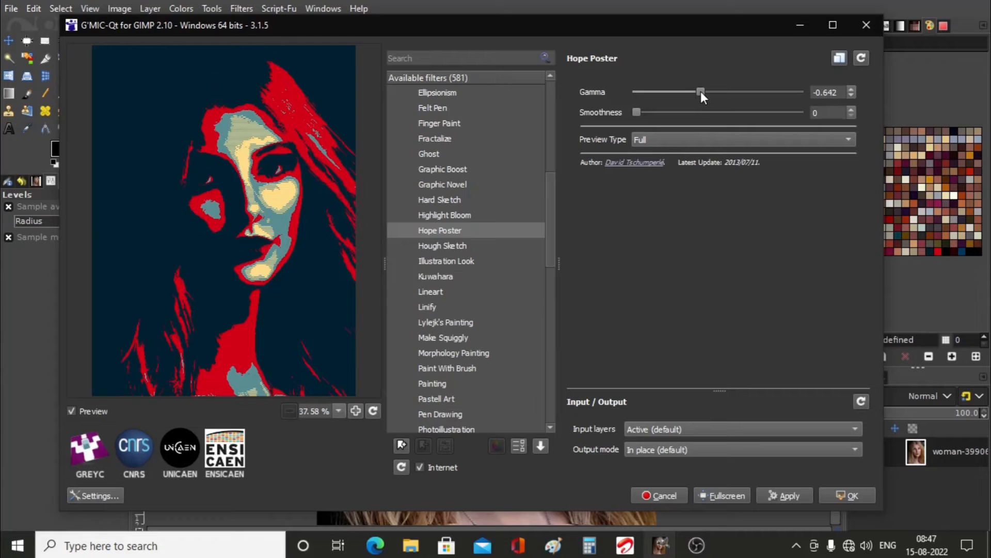
left_click_drag(701, 91, 748, 92)
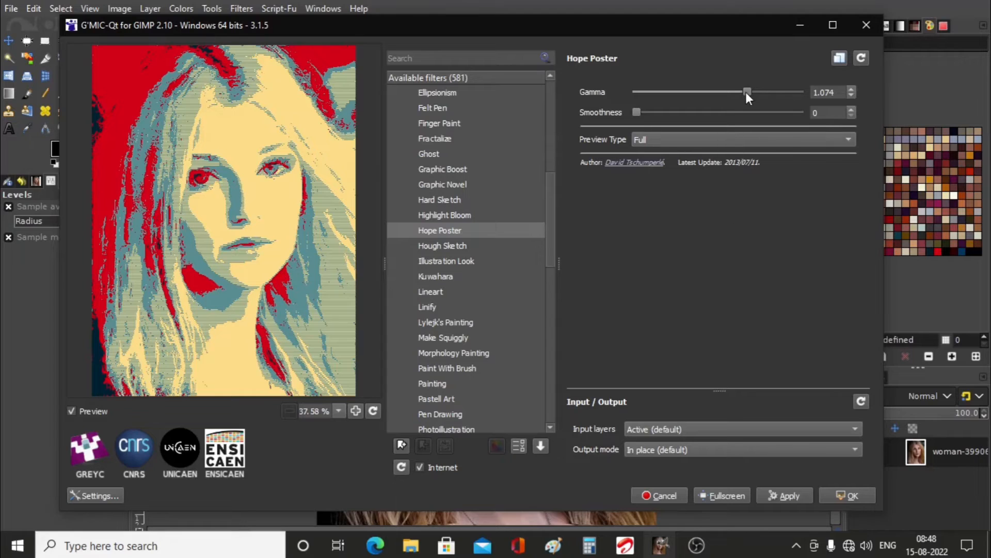
left_click_drag(746, 93, 725, 97)
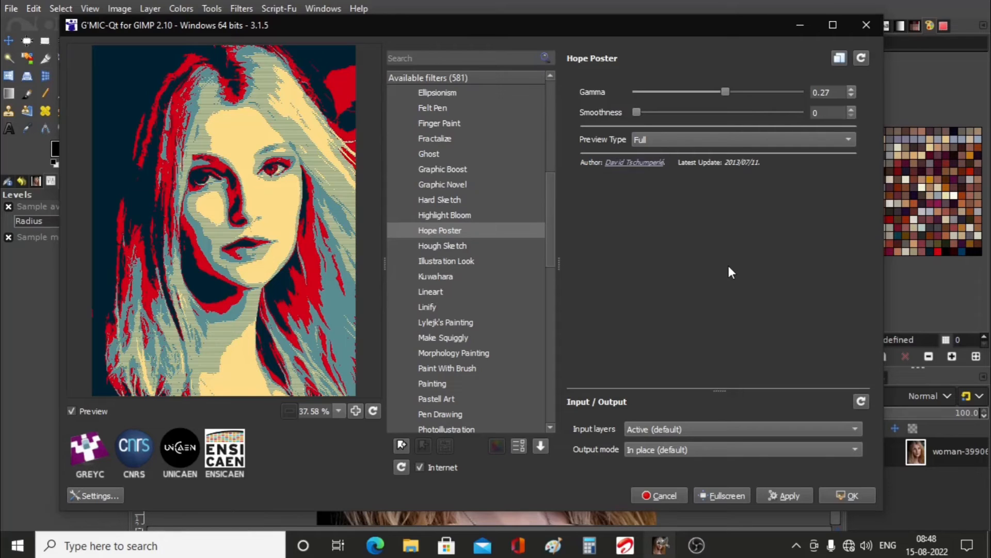
left_click(788, 498)
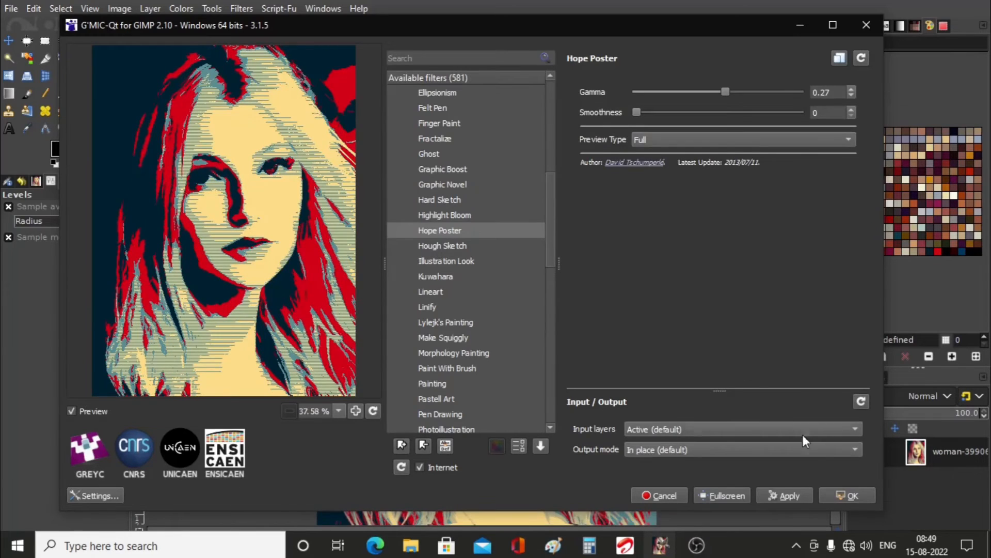
left_click(849, 496)
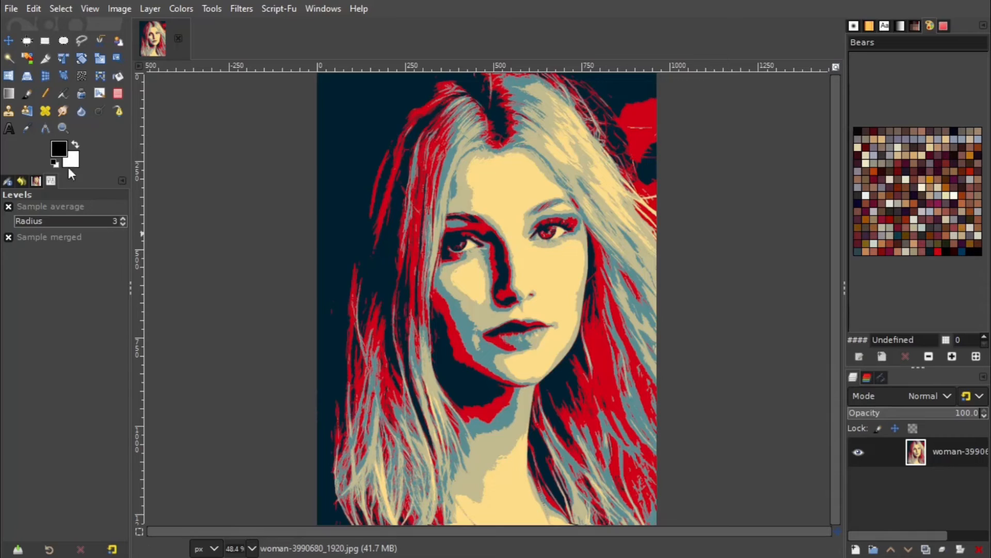
Add the text "HOPE" in Arial Heavy over the lower part of the portrait.
left_click(14, 130)
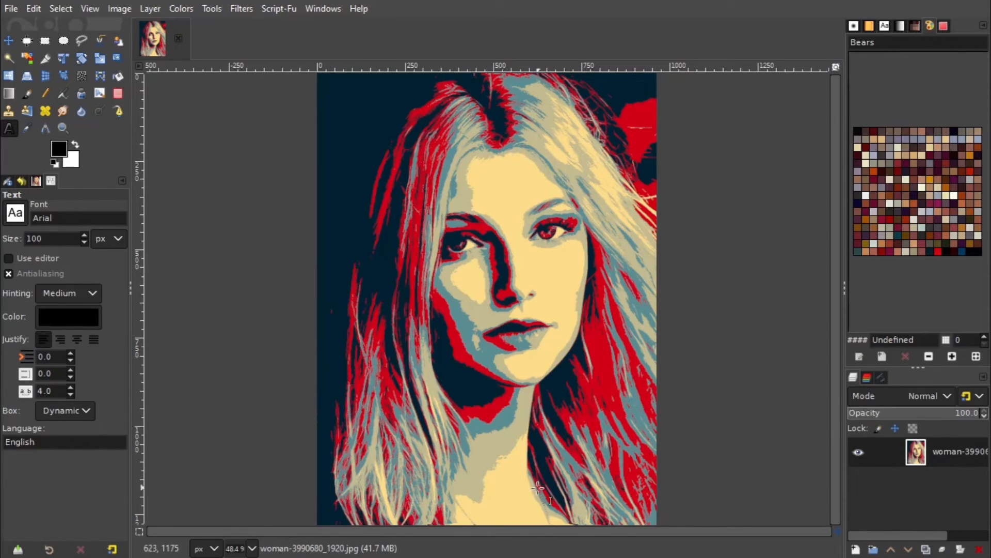
left_click(358, 451)
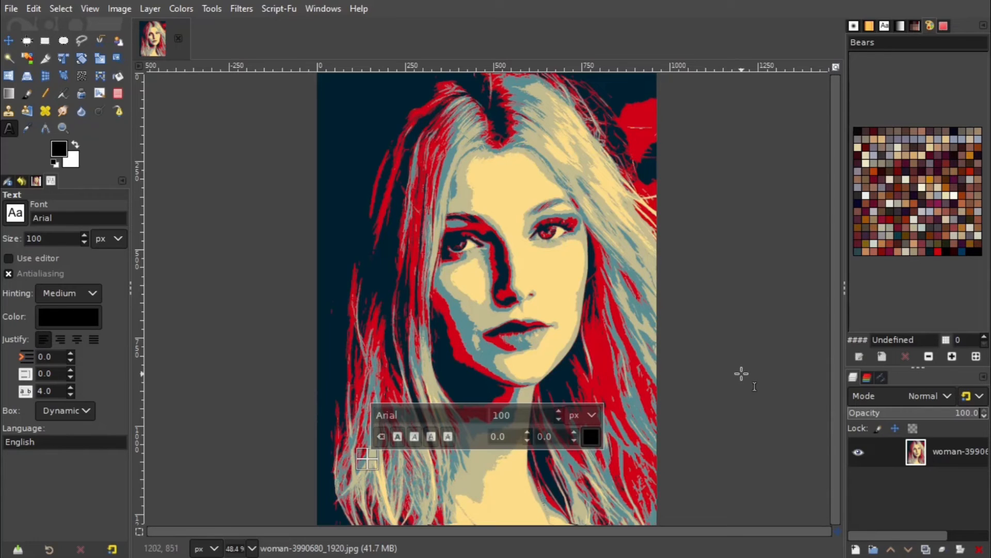
left_click(15, 213)
scroll(55, 282, "down", 1)
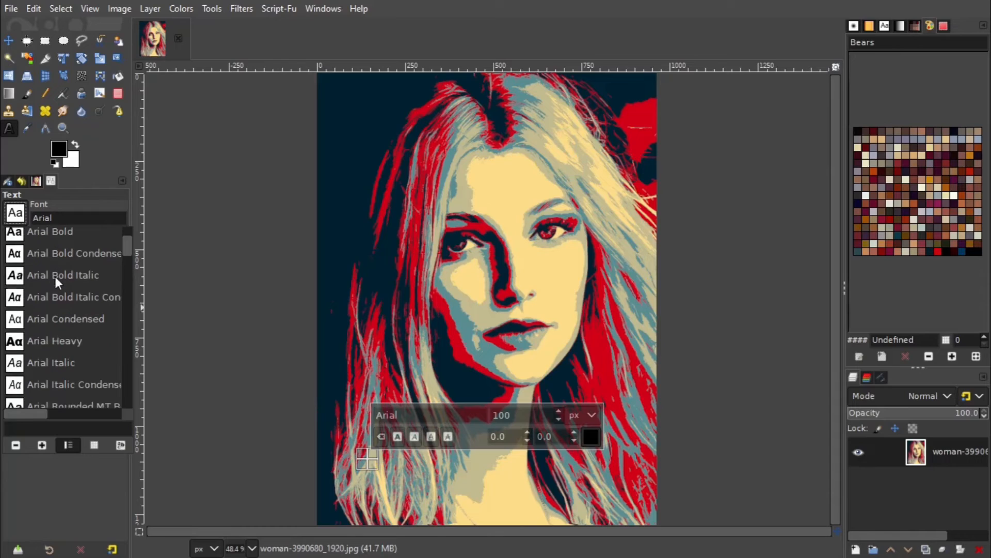
left_click(61, 342)
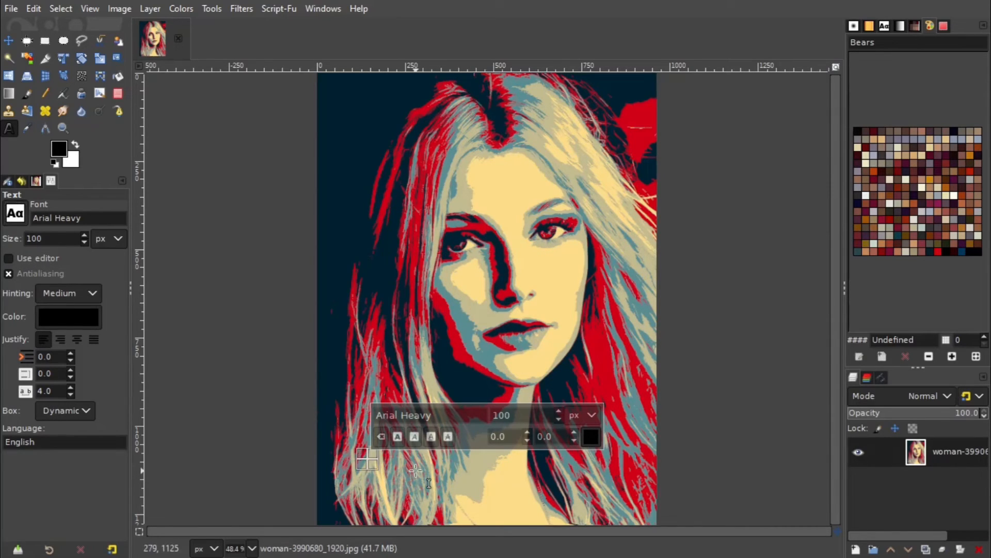
type("H")
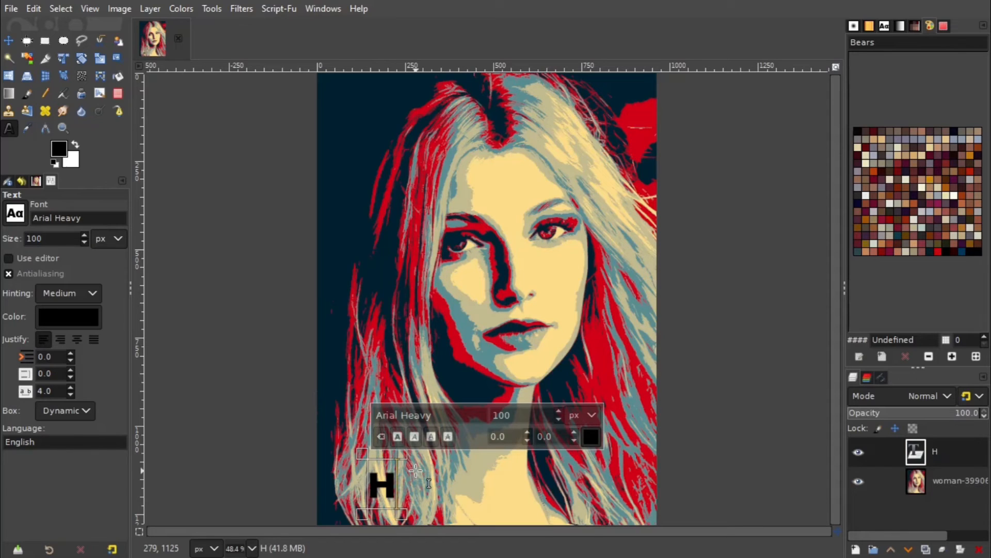
type("OPE")
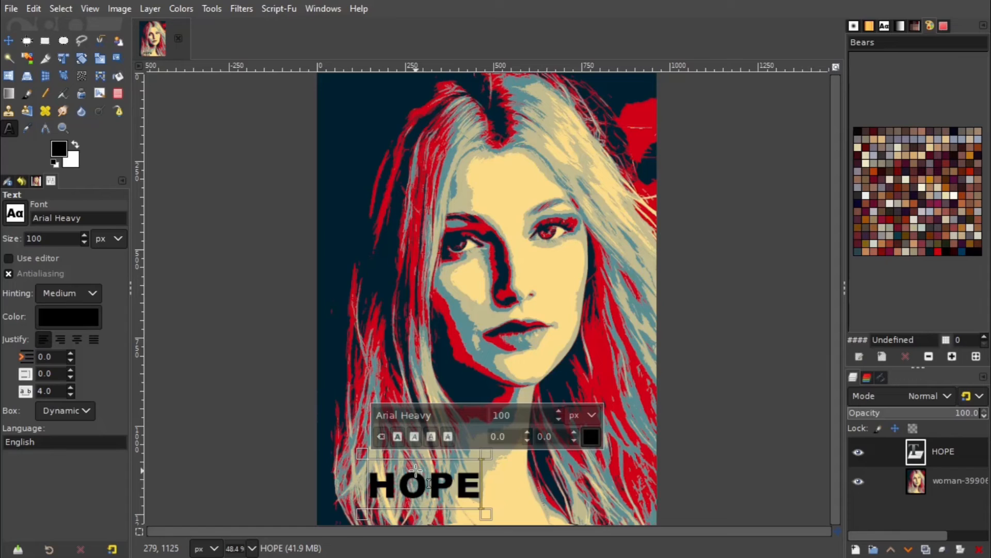
Select all the letters of the HOPE text and set their size to 150 px.
left_click_drag(488, 500, 366, 491)
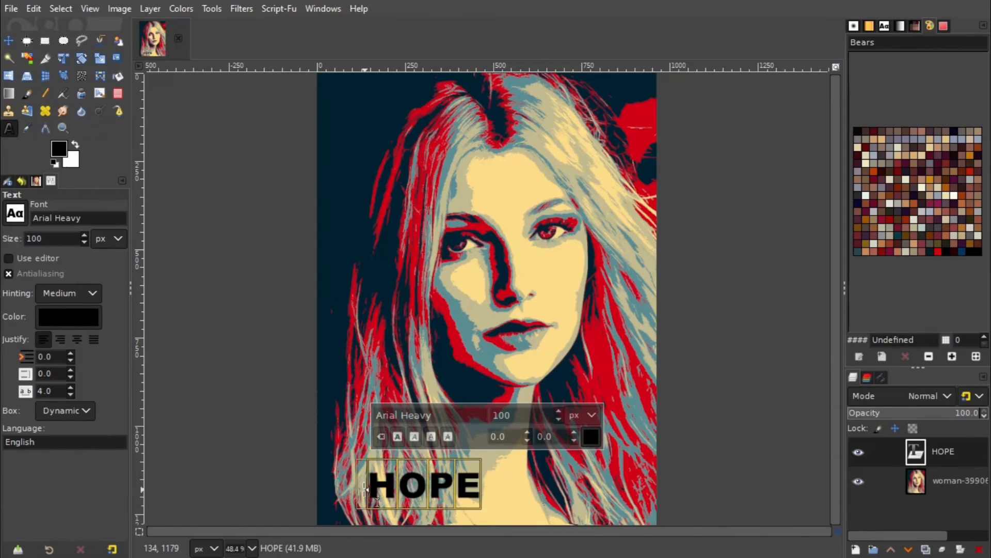
double_click(34, 238)
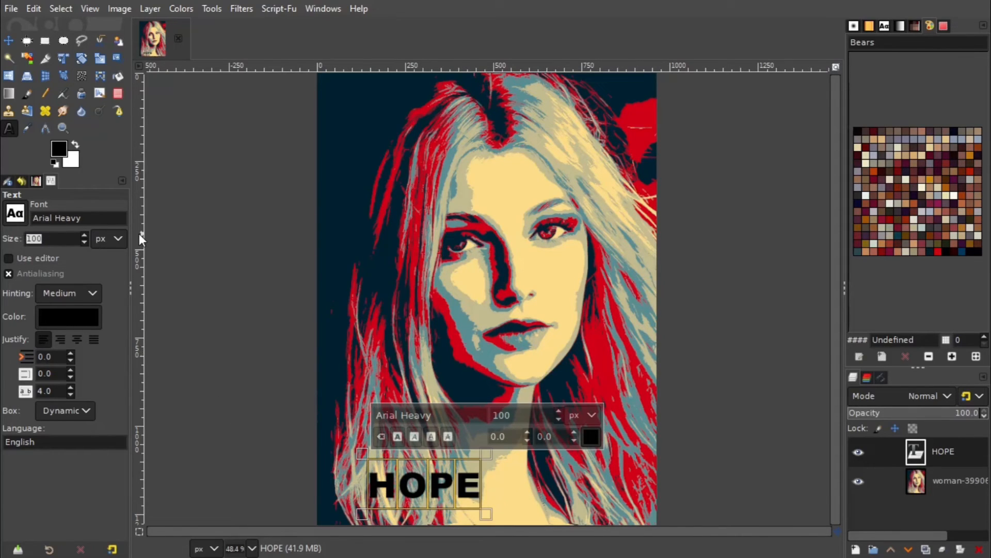
type("150")
key("Return")
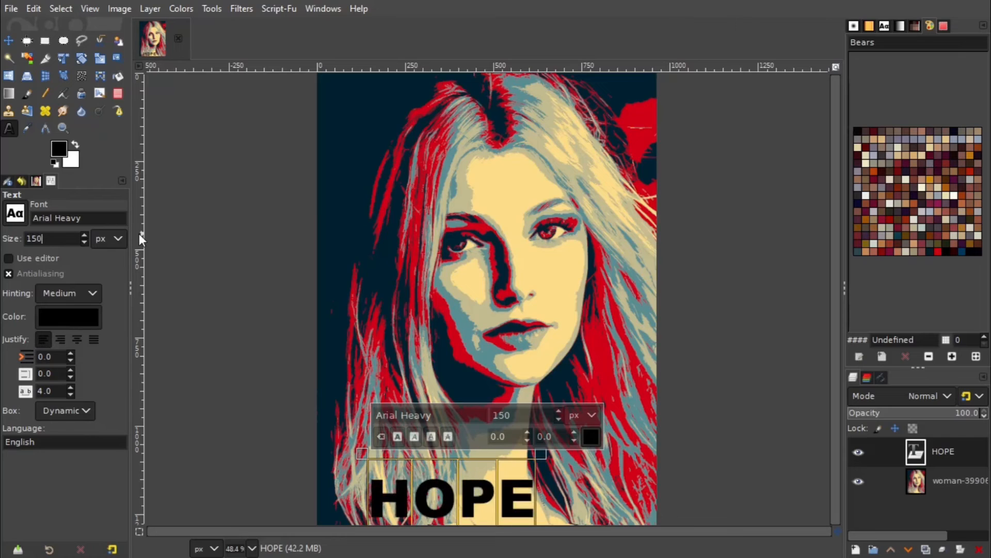
Colour the HOPE text dark blue and move the text layer to the bottom centre of the portrait.
left_click(72, 317)
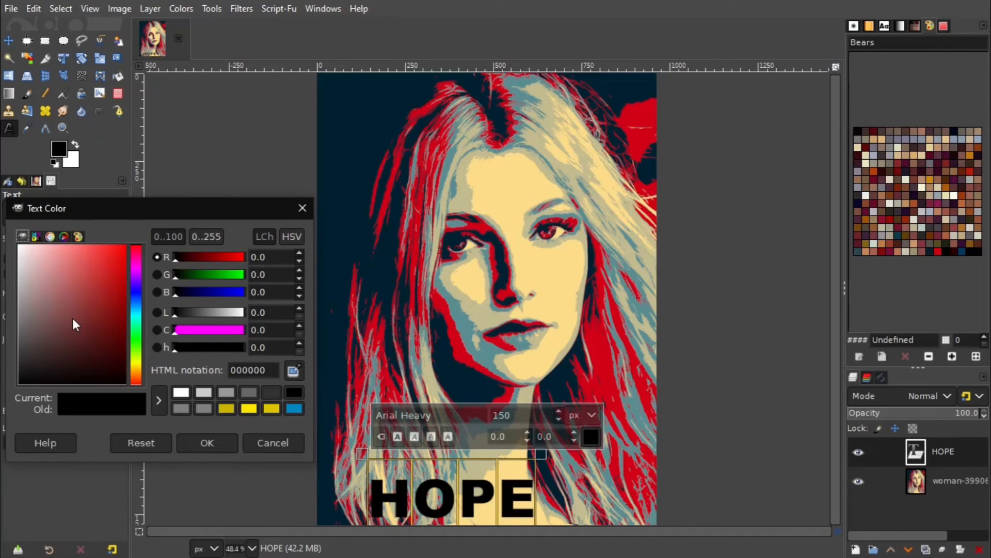
left_click_drag(139, 345, 137, 308)
left_click(207, 443)
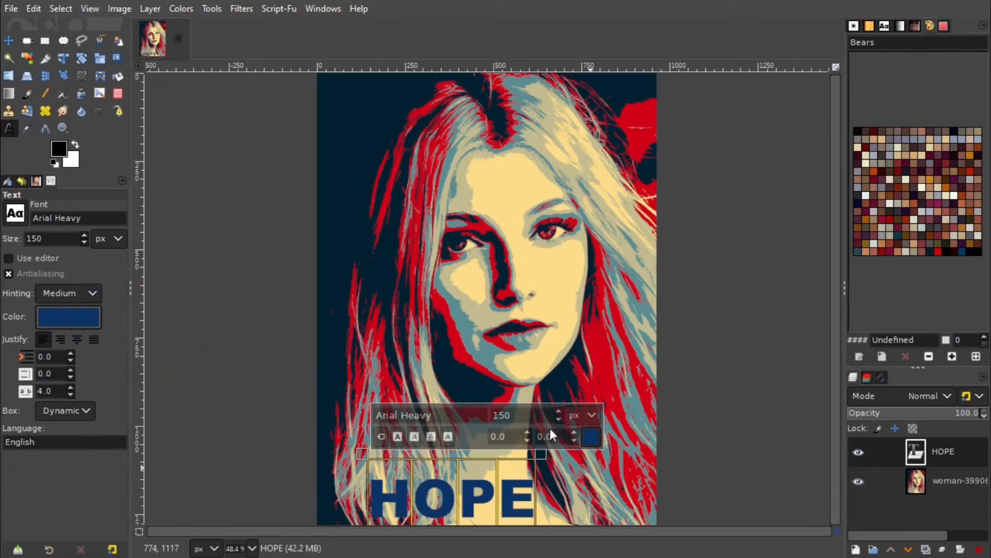
left_click(8, 40)
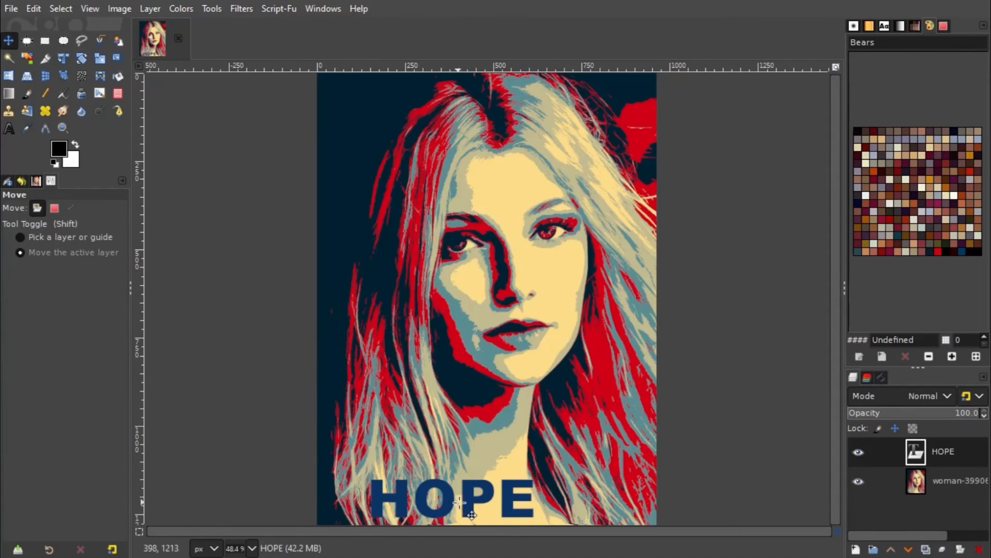
left_click_drag(454, 501, 494, 485)
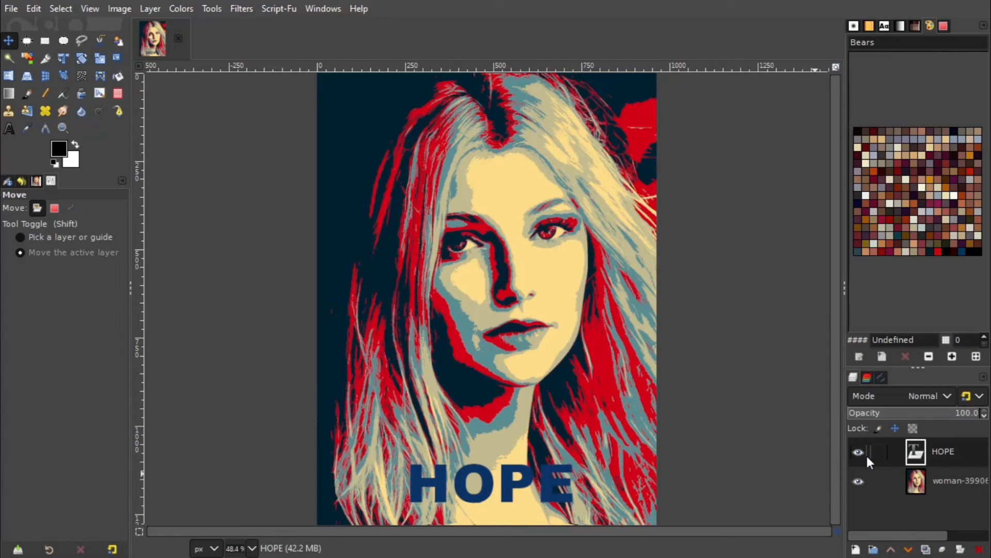
Create a selection from the HOPE layer's alpha and swap the colours so white is the foreground.
right_click(952, 454)
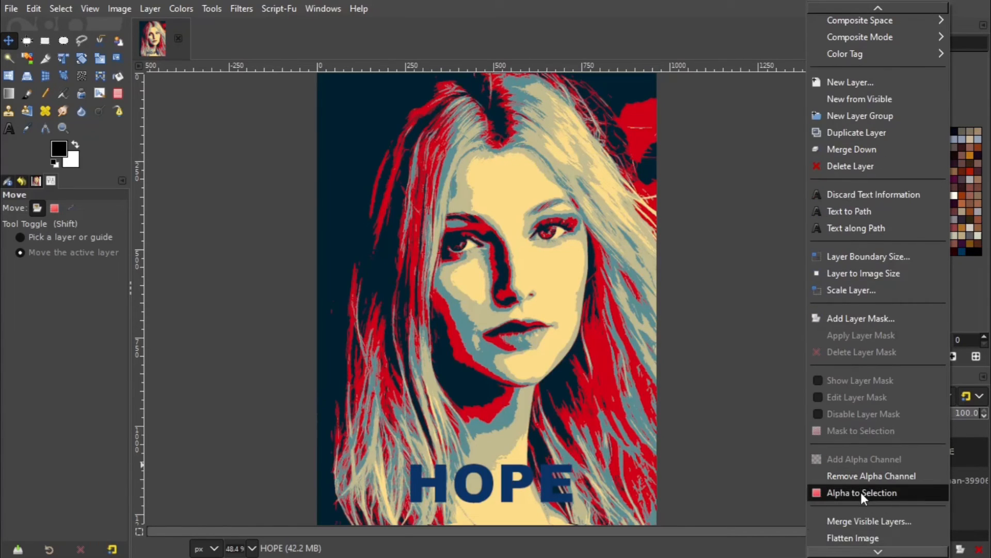
left_click(860, 491)
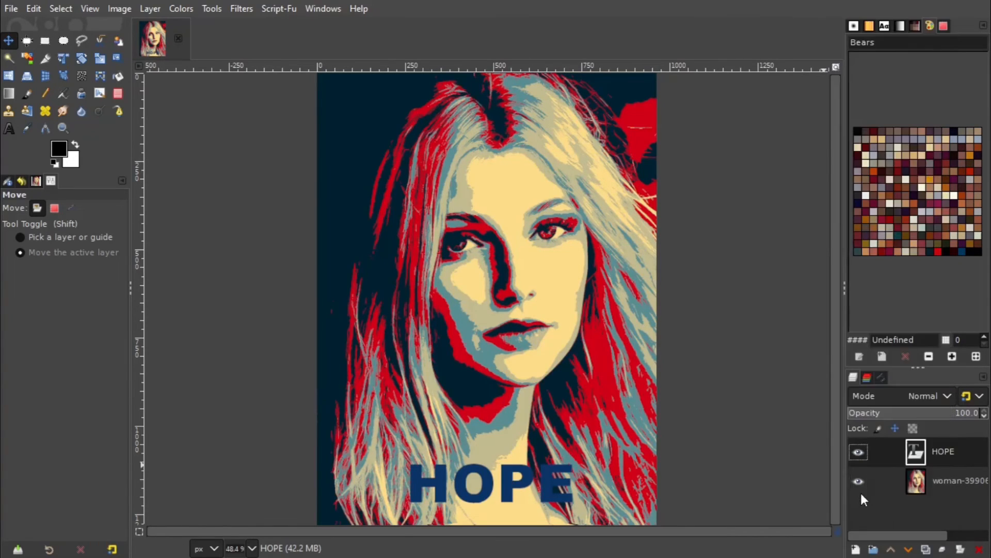
left_click(75, 146)
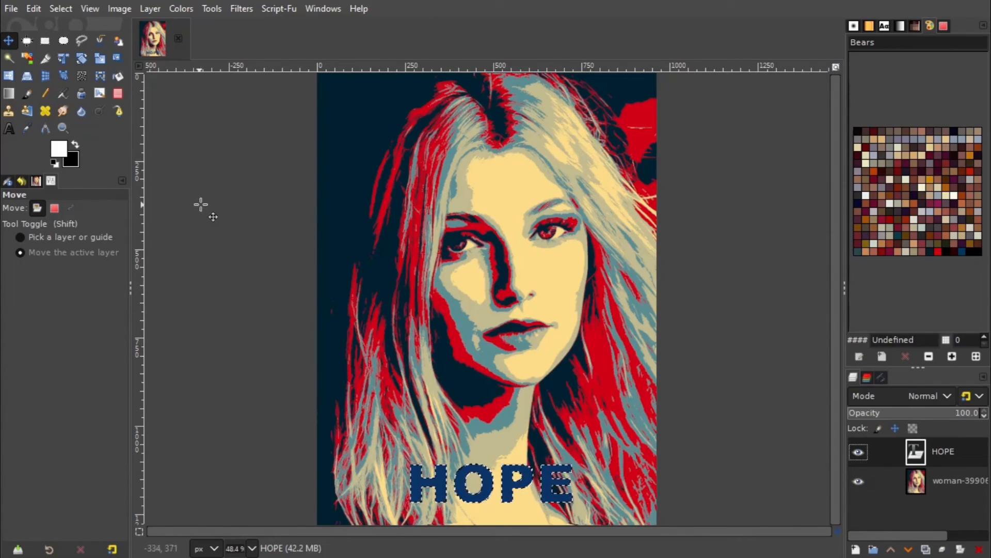
Stroke the HOPE selection with a 7 px solid white line and remove the selection.
left_click(34, 9)
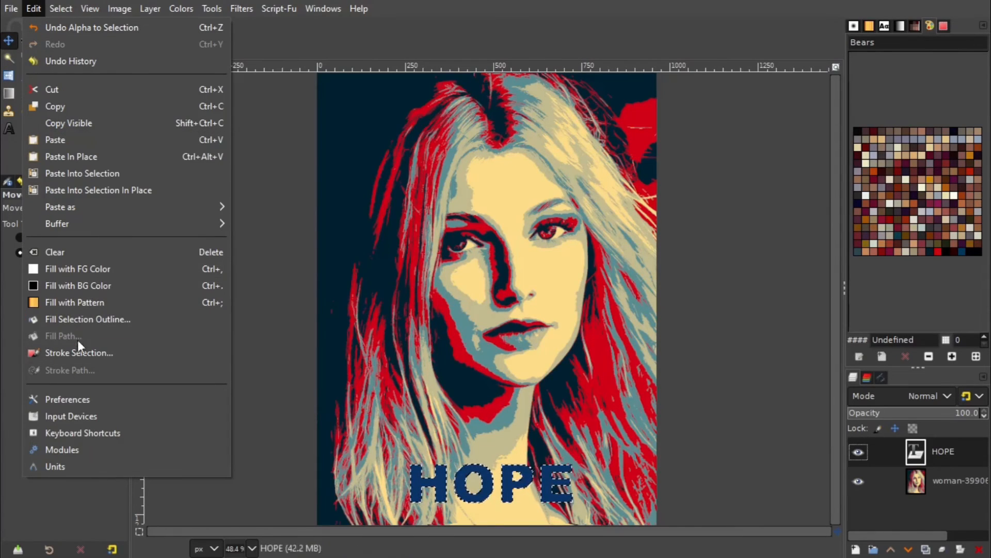
left_click(82, 353)
left_click_drag(527, 165, 676, 107)
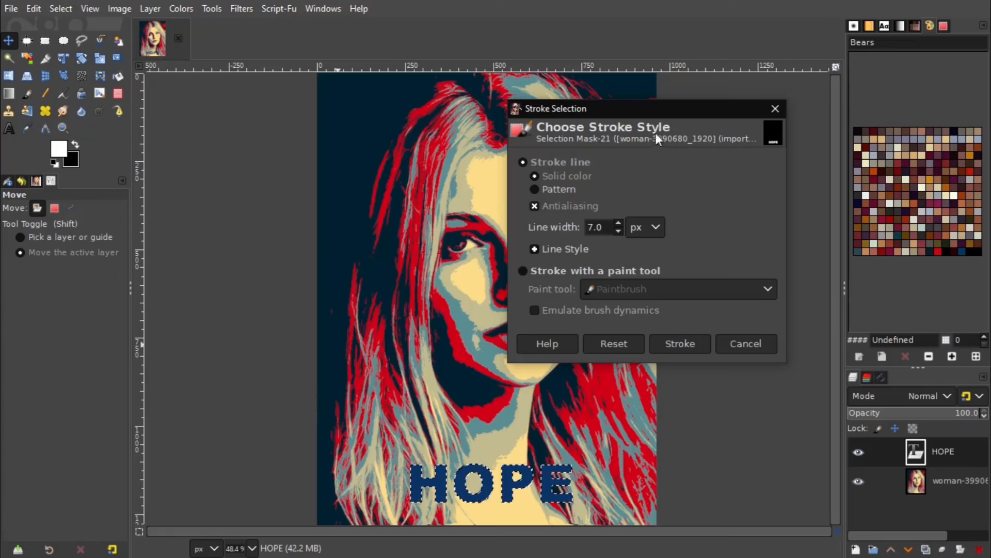
left_click_drag(655, 132, 673, 99)
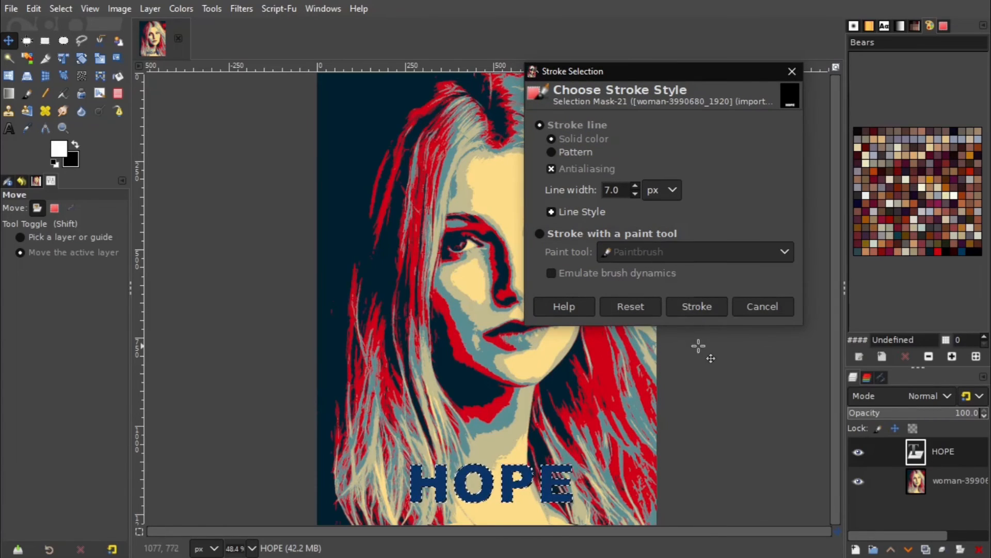
left_click(697, 307)
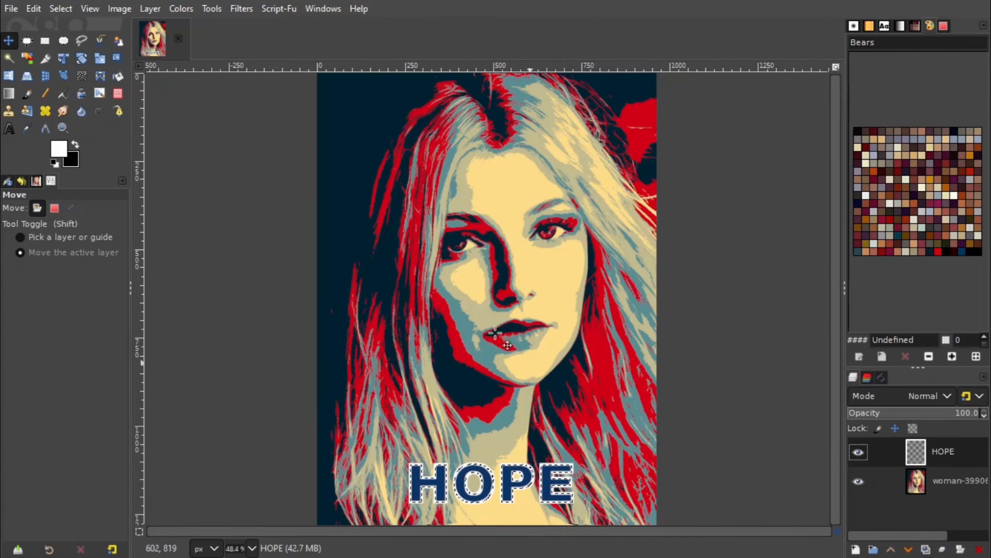
left_click(70, 14)
left_click(90, 48)
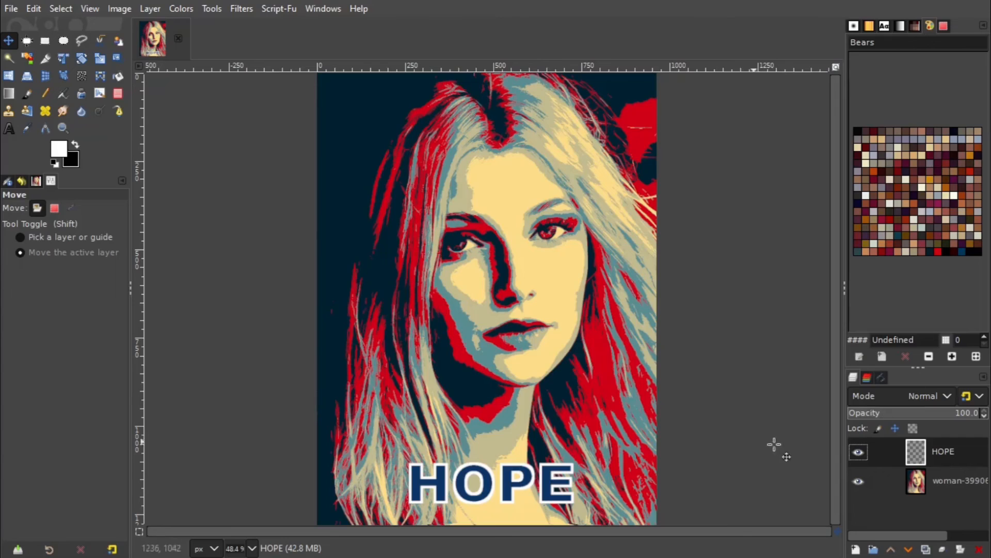
Add a drop shadow with blur radius 3.89 and opacity 0.942 to the HOPE layer and move the layer slightly lower.
left_click(240, 9)
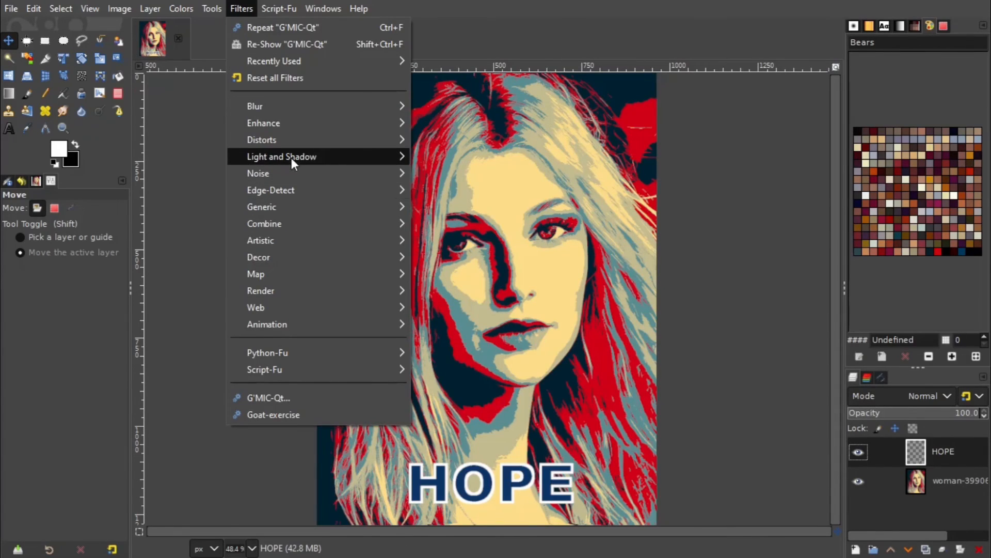
mouse_move(291, 157)
left_click(482, 267)
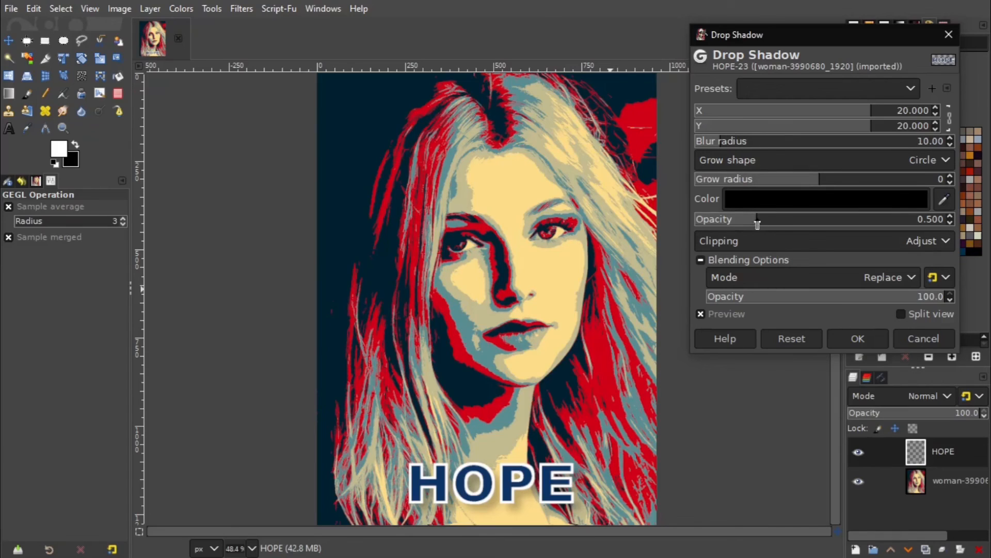
left_click_drag(758, 220, 818, 221)
left_click(712, 142)
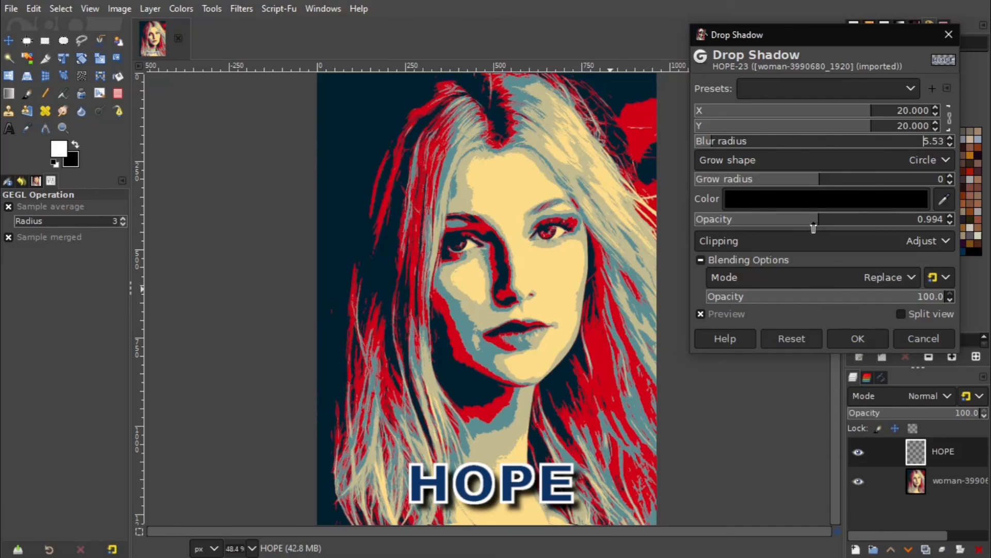
left_click_drag(815, 221, 809, 219)
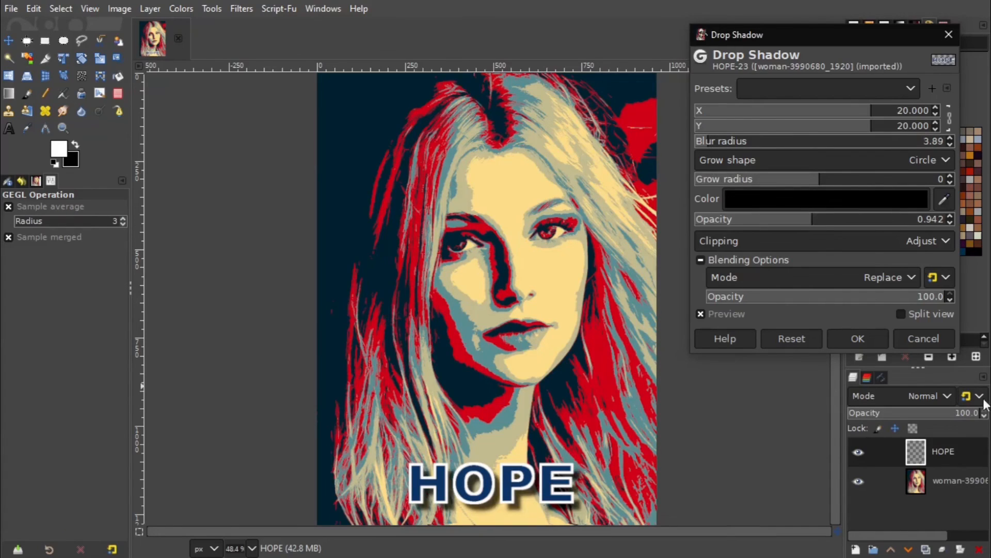
left_click(859, 337)
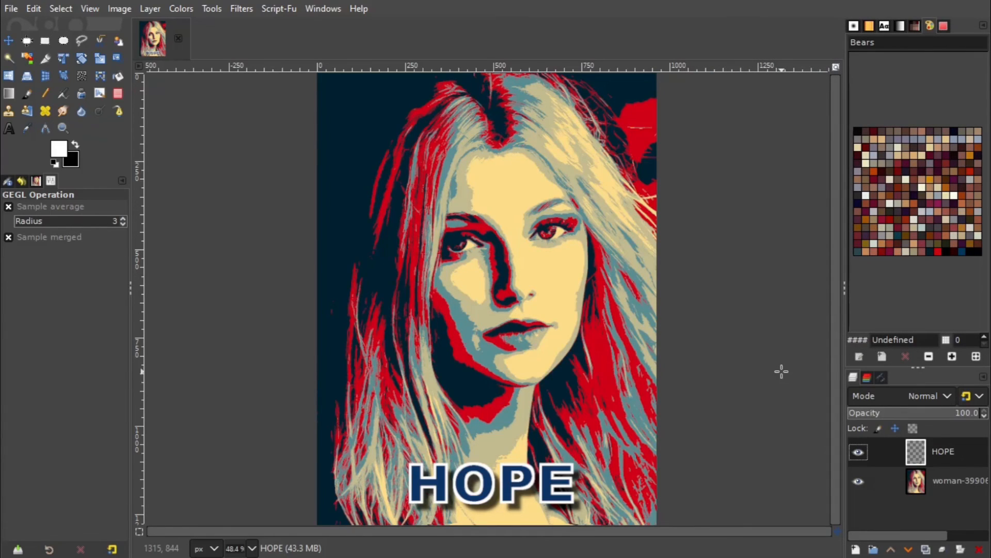
key("m")
left_click_drag(520, 506, 518, 511)
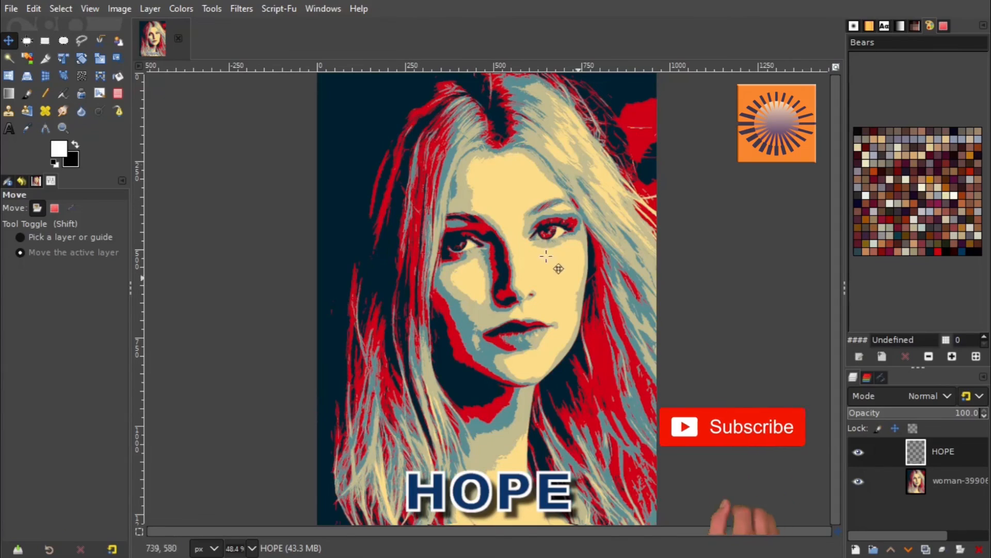
left_click(249, 9)
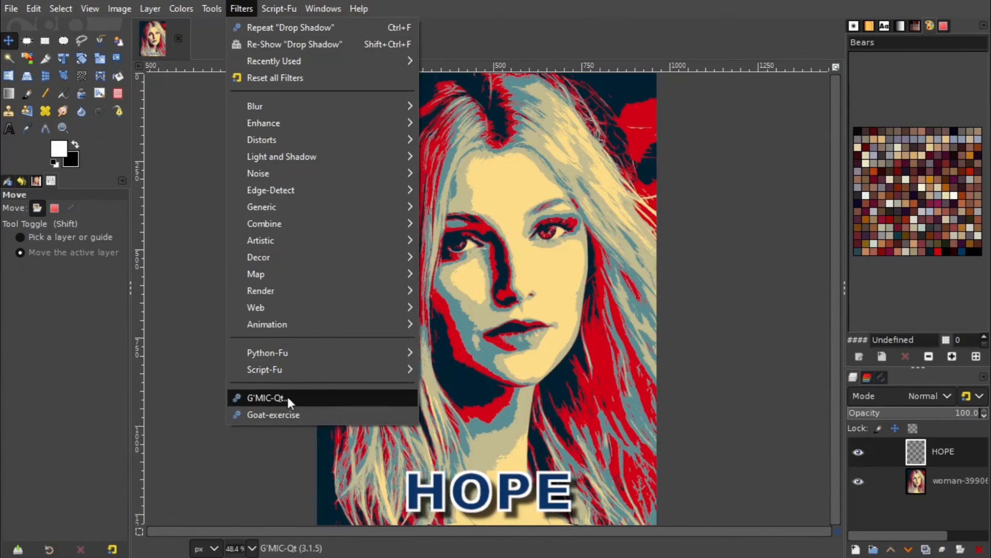
left_click(755, 248)
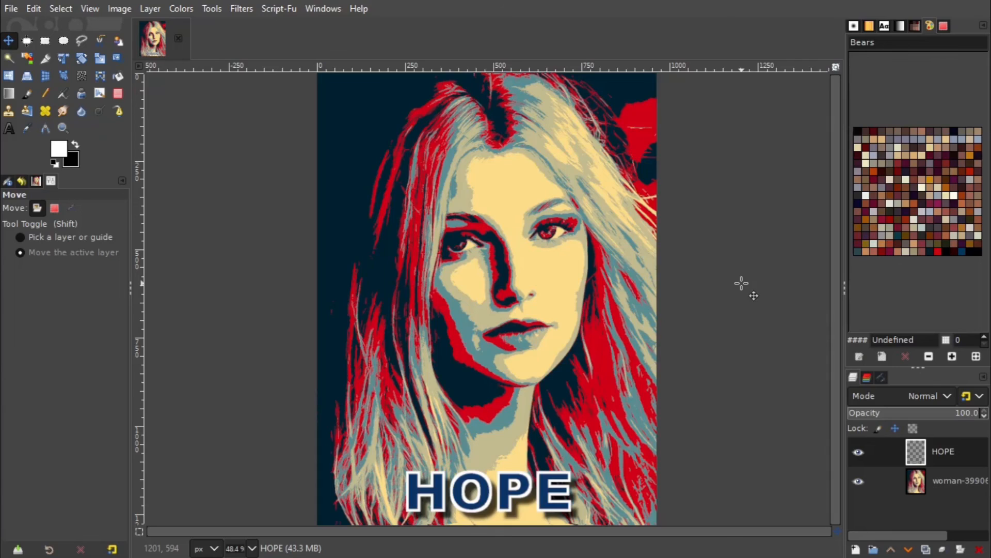
Flatten the image so the HOPE lettering and the portrait form a single layer.
left_click(118, 8)
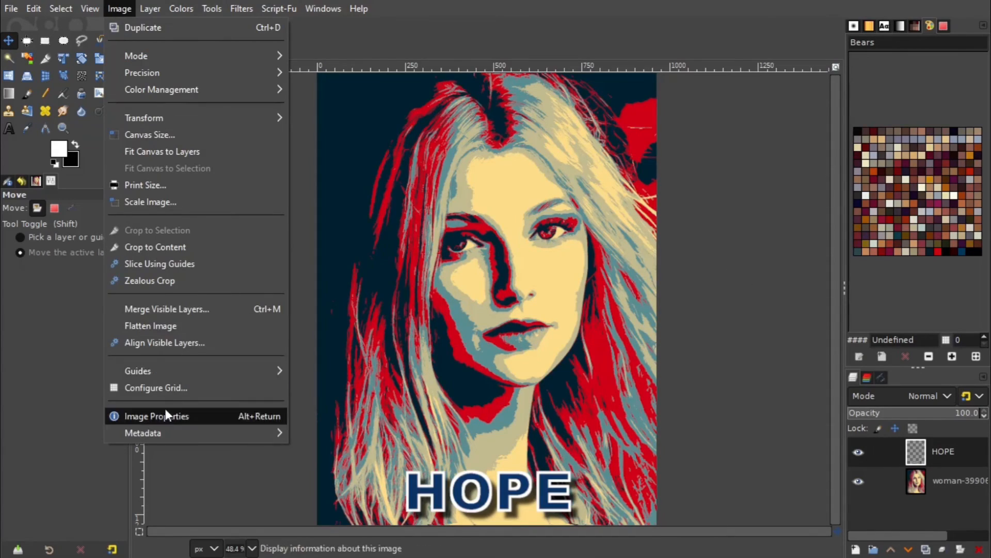
left_click(169, 326)
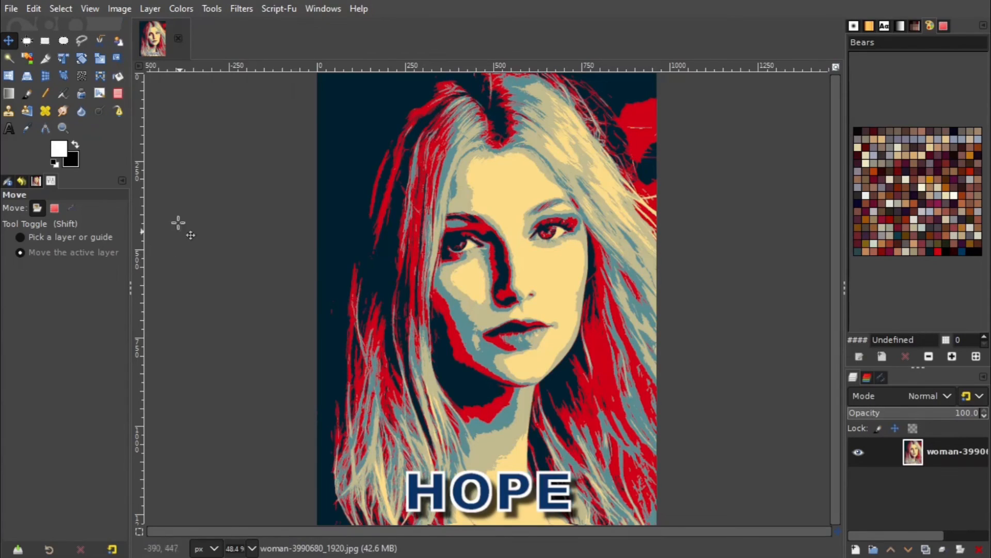
left_click(11, 9)
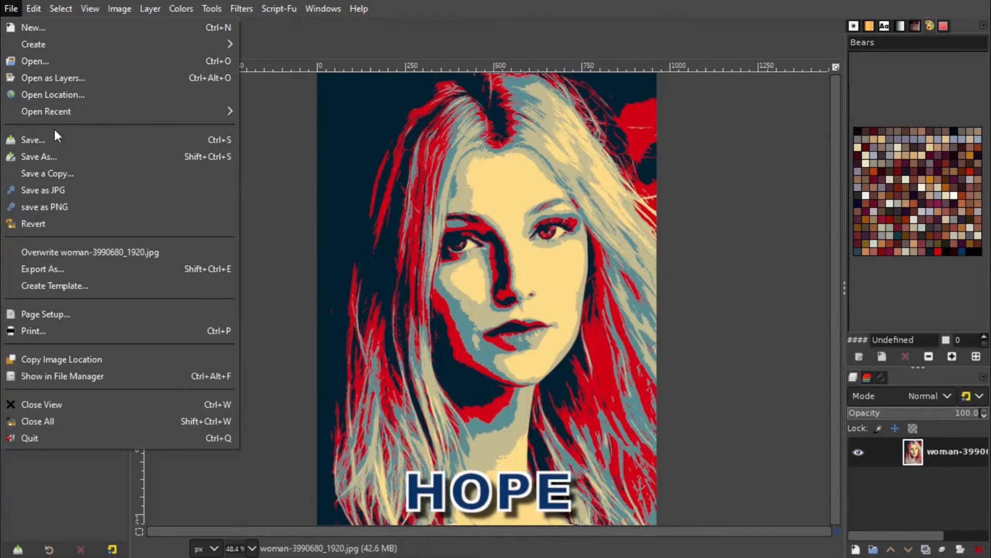
left_click(63, 268)
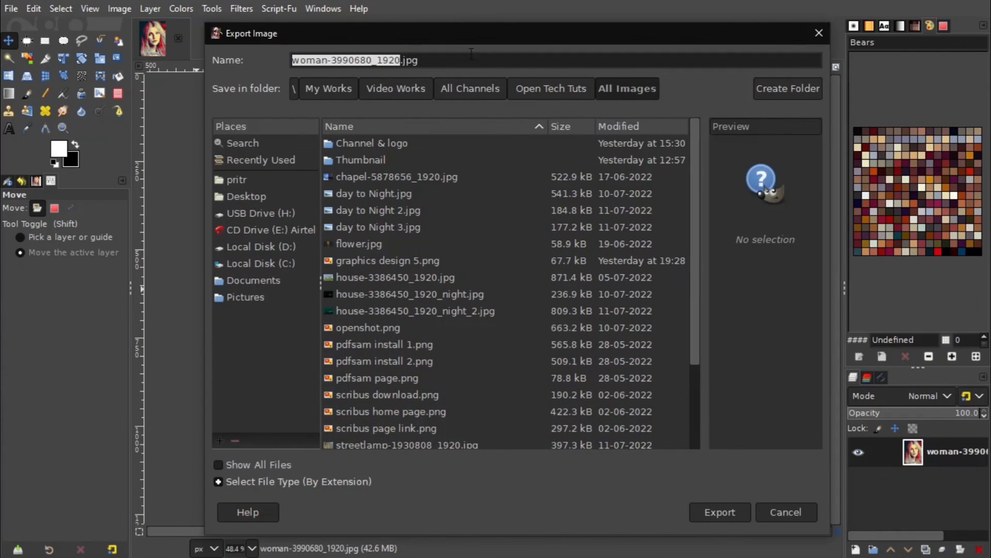
left_click_drag(469, 37, 450, 22)
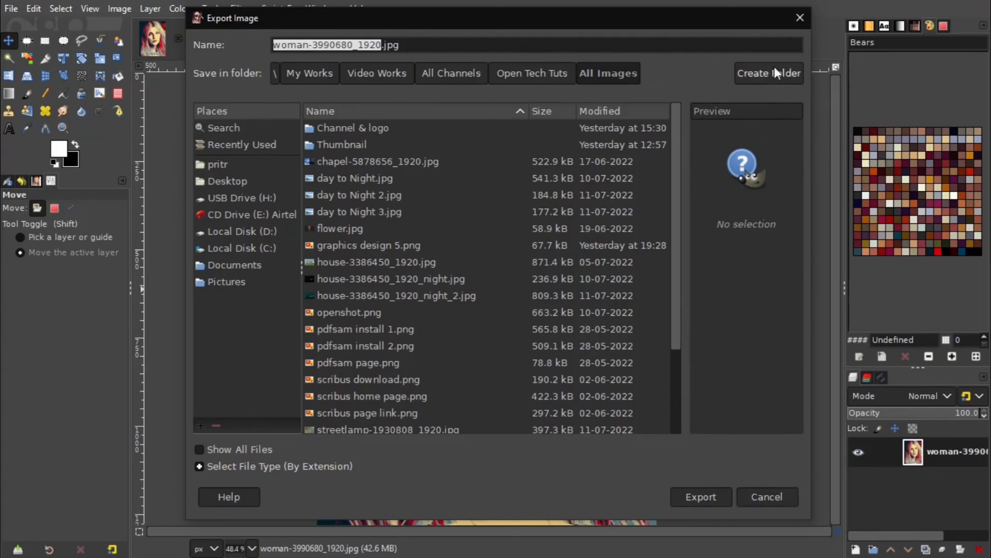
left_click(800, 21)
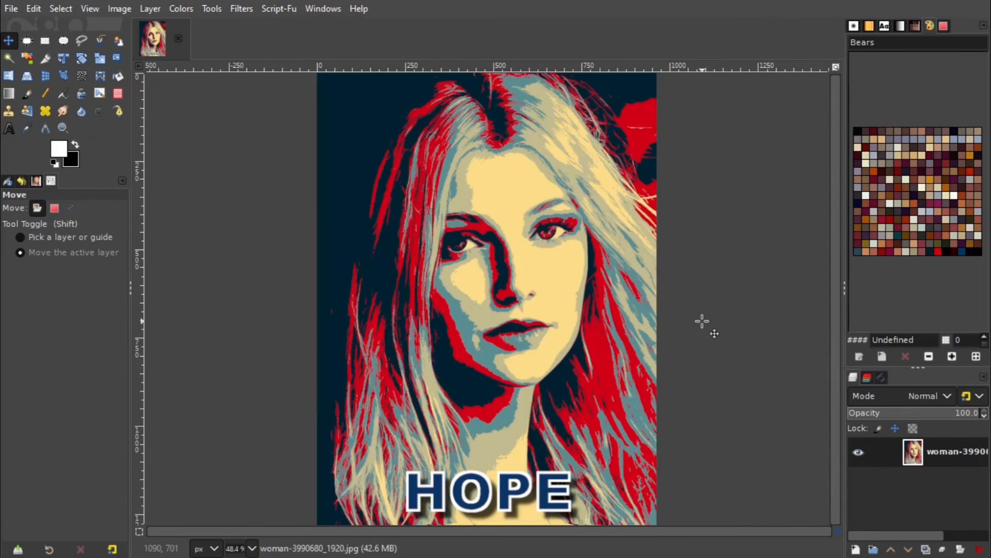